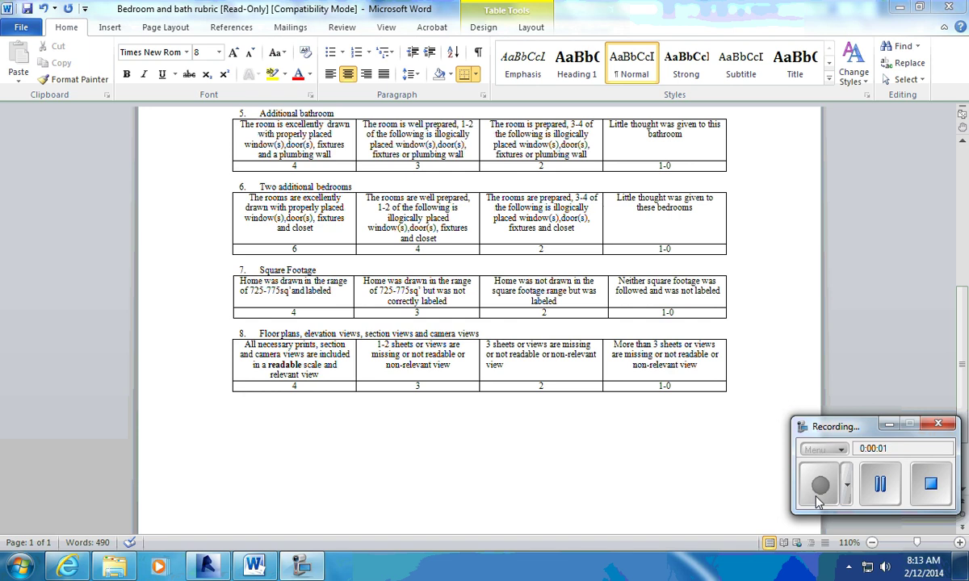
- Switch from the Word rubric to the Hunting Shack First Floor plan in Revit
{"action": "left_click", "coordinate": [207, 565]}
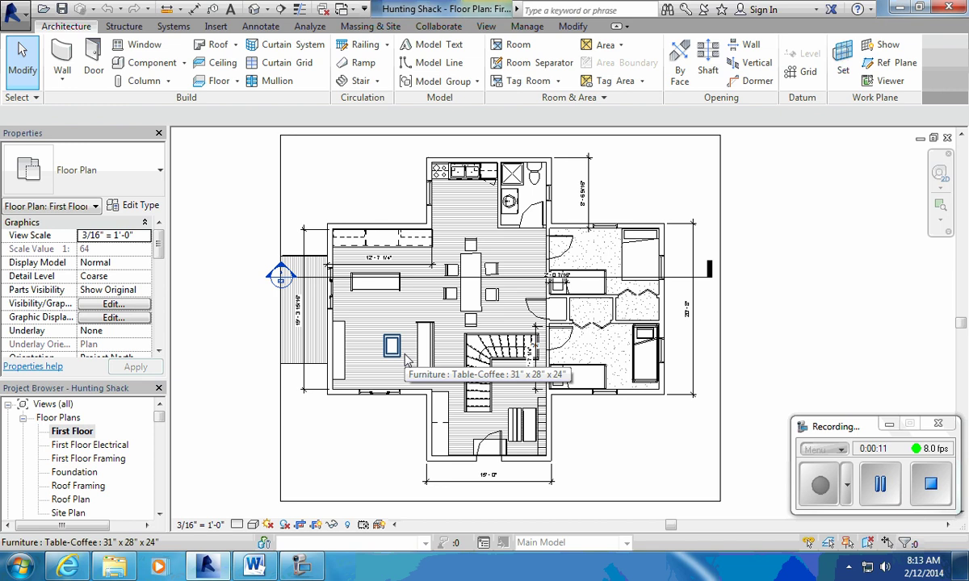
{"action": "scroll", "coordinate": [555, 333], "scroll_direction": "up", "scroll_amount": 1}
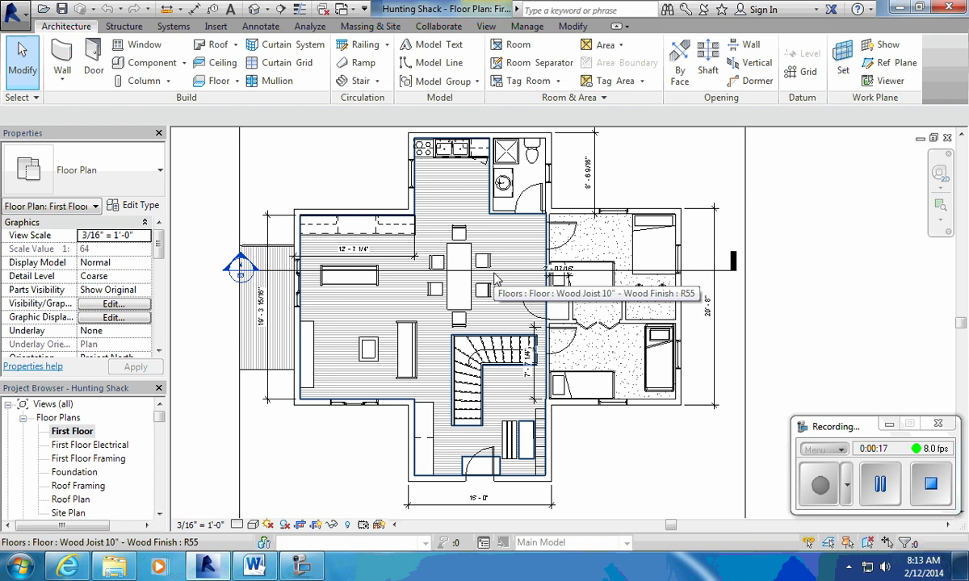
{"action": "scroll", "coordinate": [702, 340], "scroll_direction": "up", "scroll_amount": 2}
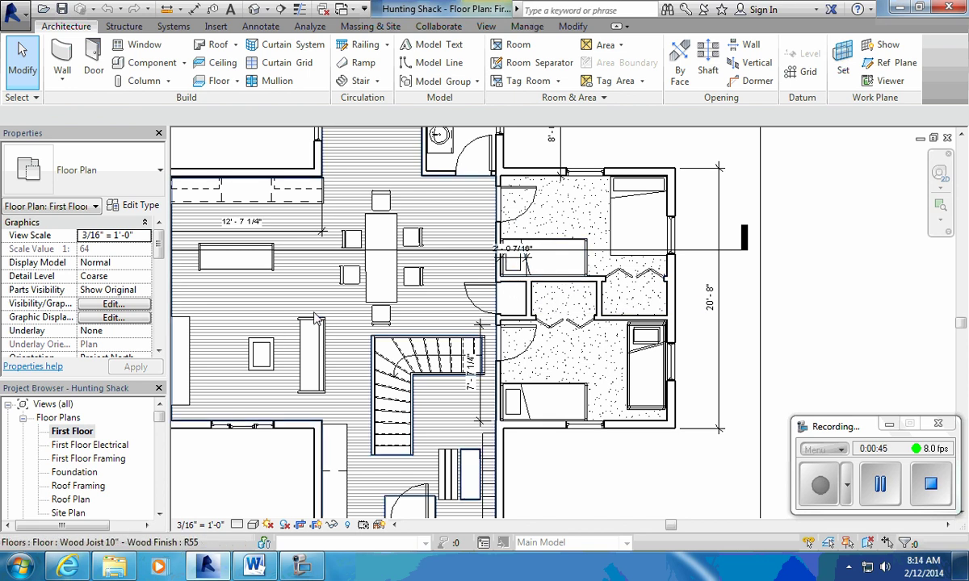
{"action": "scroll", "coordinate": [370, 329], "scroll_direction": "down", "scroll_amount": 3}
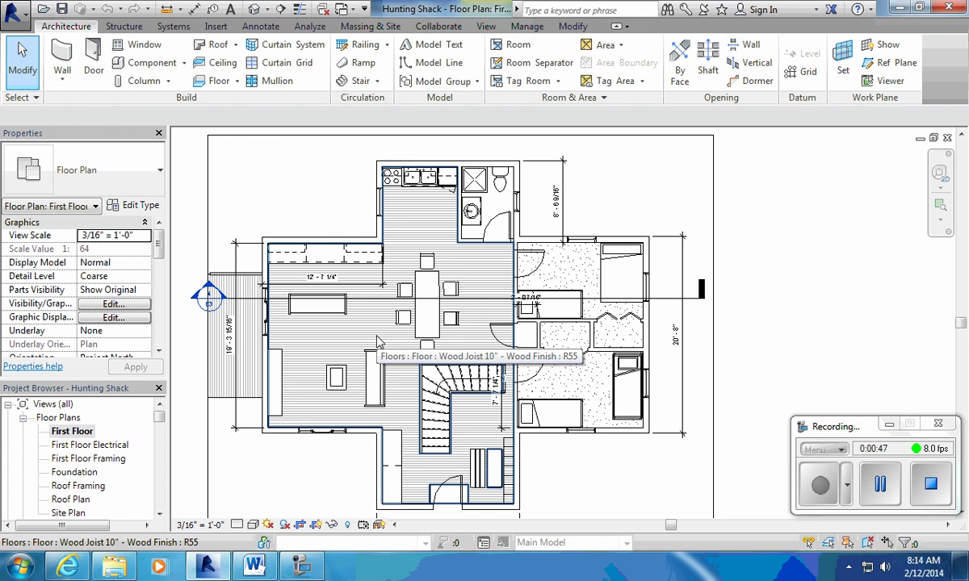
{"action": "scroll", "coordinate": [376, 341], "scroll_direction": "up", "scroll_amount": 2}
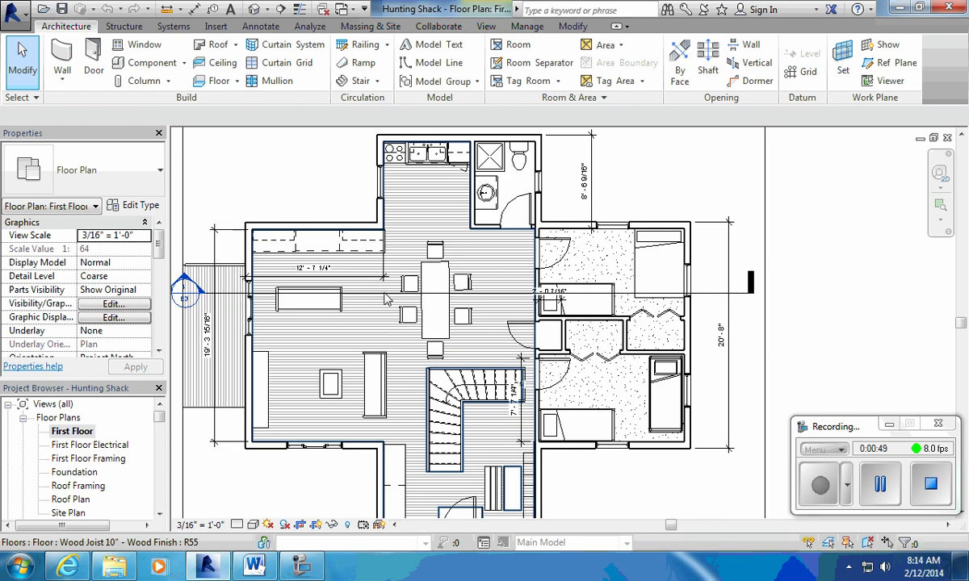
{"action": "left_click", "coordinate": [228, 271]}
{"action": "scroll", "coordinate": [228, 267], "scroll_direction": "down", "scroll_amount": 2}
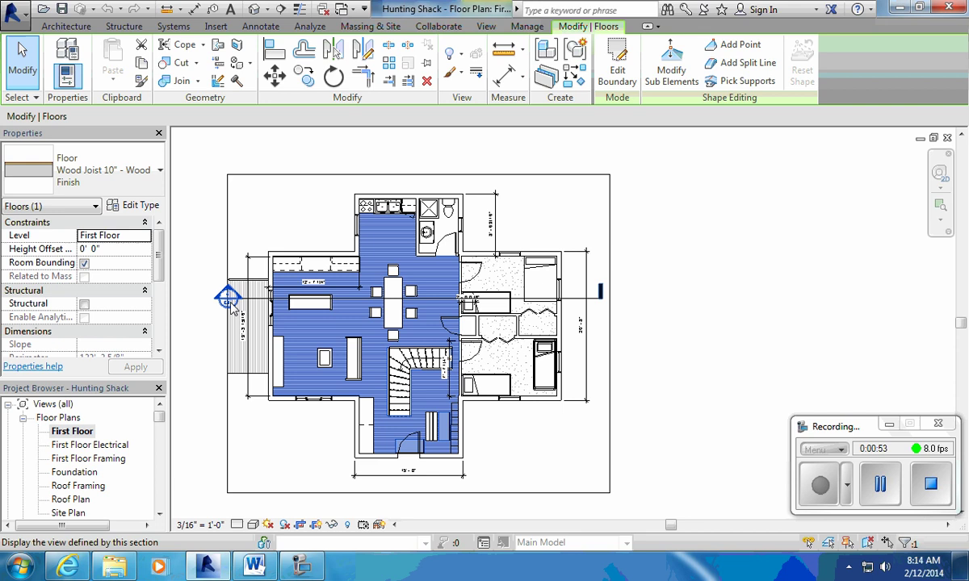
{"action": "left_click", "coordinate": [677, 277]}
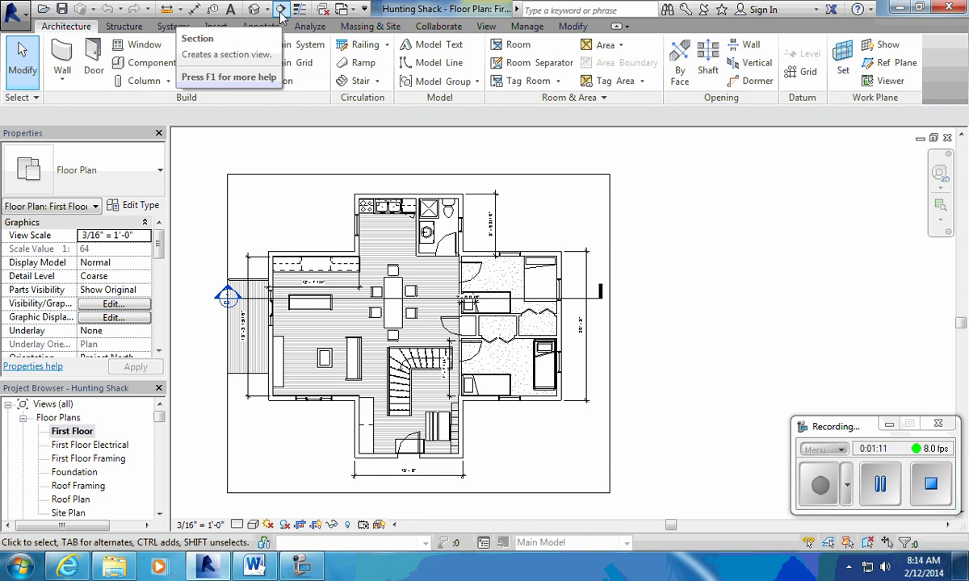
- Draw a building section top to bottom through the plan, extending its depth to the far wall
{"action": "left_click", "coordinate": [488, 27]}
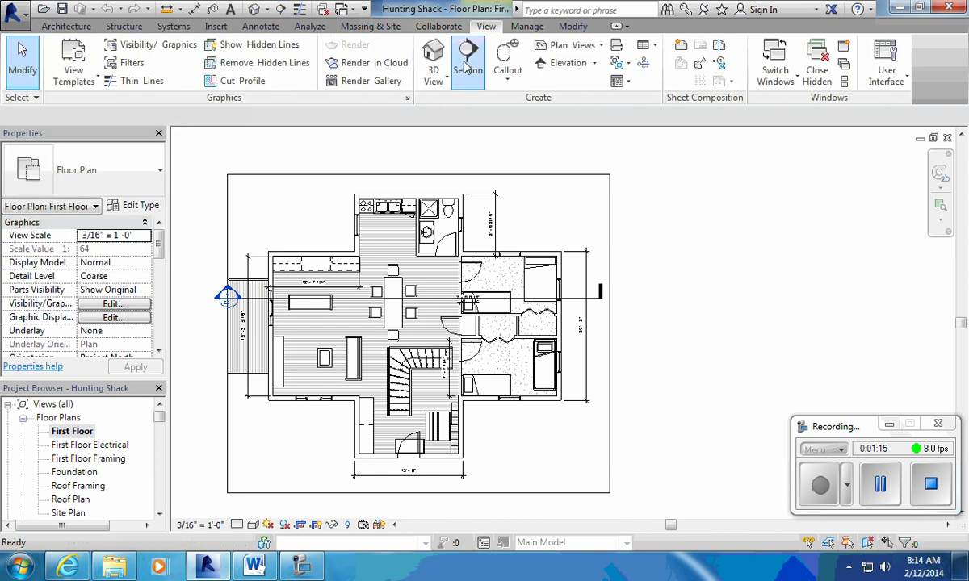
{"action": "left_click", "coordinate": [529, 68]}
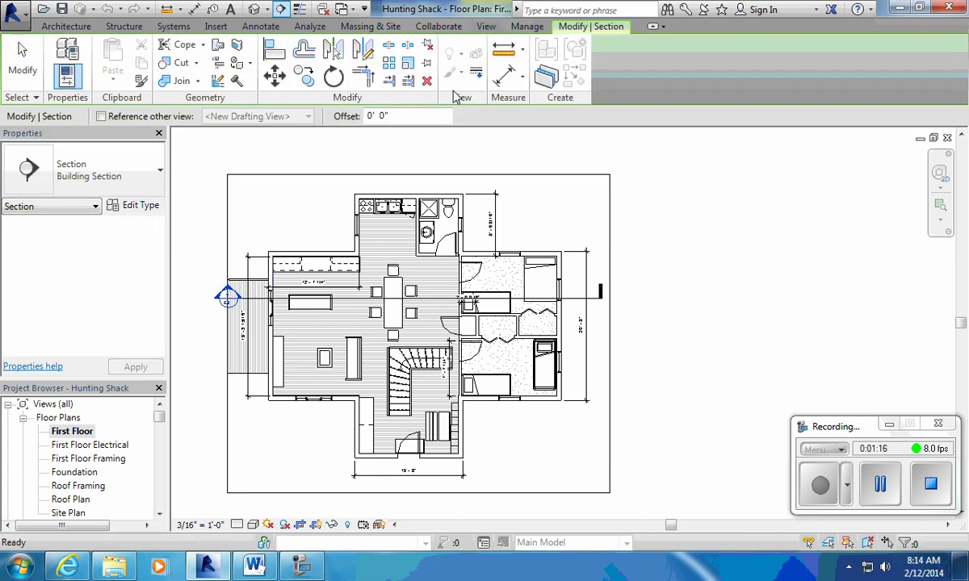
{"action": "left_click", "coordinate": [407, 149]}
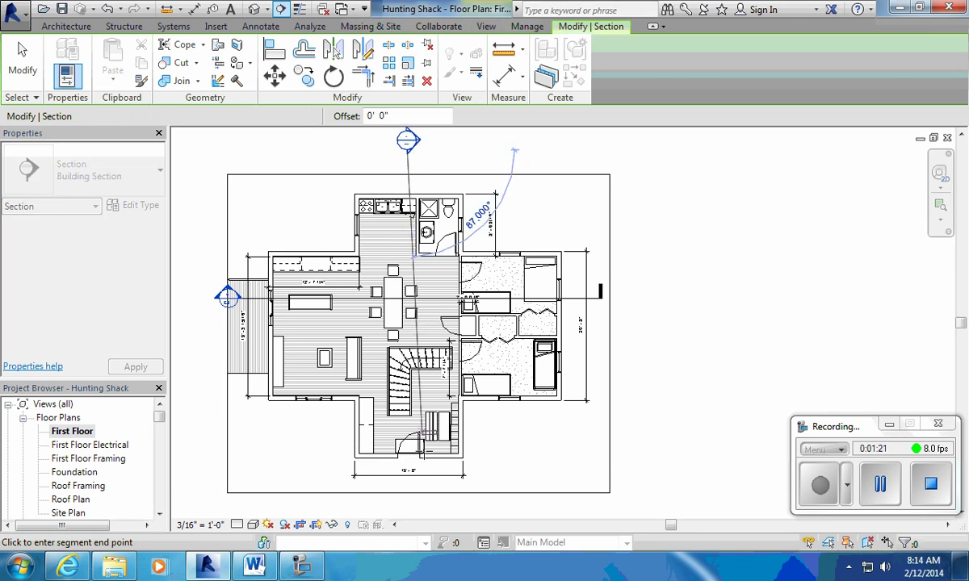
{"action": "left_click", "coordinate": [412, 508]}
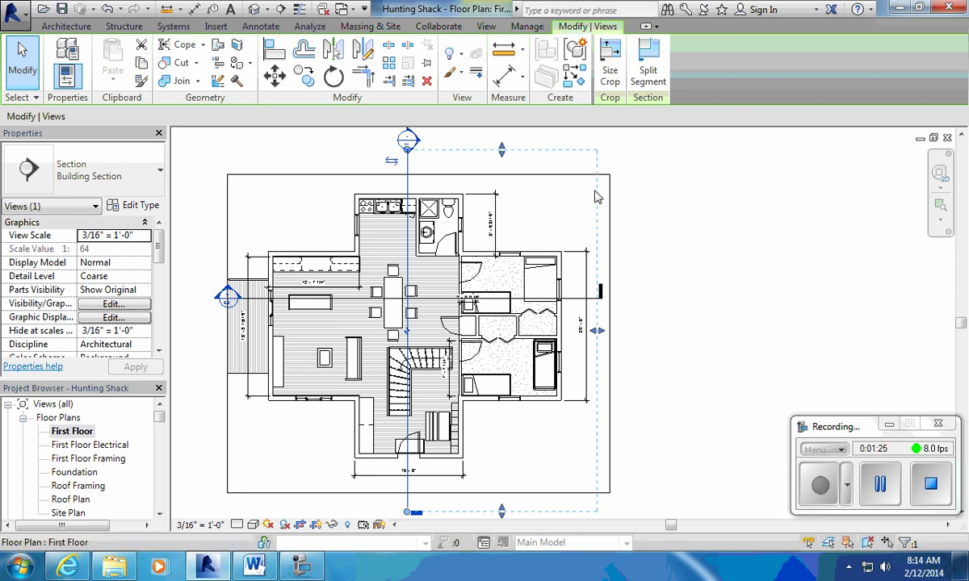
{"action": "mouse_move", "coordinate": [598, 331]}
{"action": "left_mouse_down"}
{"action": "mouse_move", "coordinate": [612, 331]}
{"action": "mouse_move", "coordinate": [599, 337]}
{"action": "mouse_move", "coordinate": [514, 317]}
{"action": "mouse_move", "coordinate": [519, 332]}
{"action": "mouse_move", "coordinate": [507, 319]}
{"action": "mouse_move", "coordinate": [598, 331]}
{"action": "left_mouse_up"}
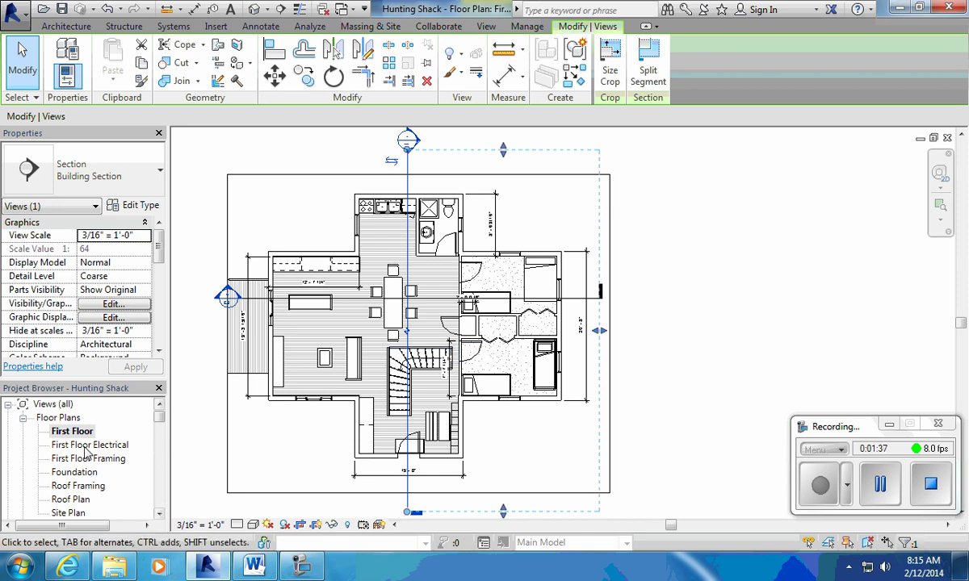
{"action": "scroll", "coordinate": [84, 426], "scroll_direction": "down", "scroll_amount": 2}
{"action": "left_click_drag", "start_coordinate": [159, 408], "coordinate": [162, 450]}
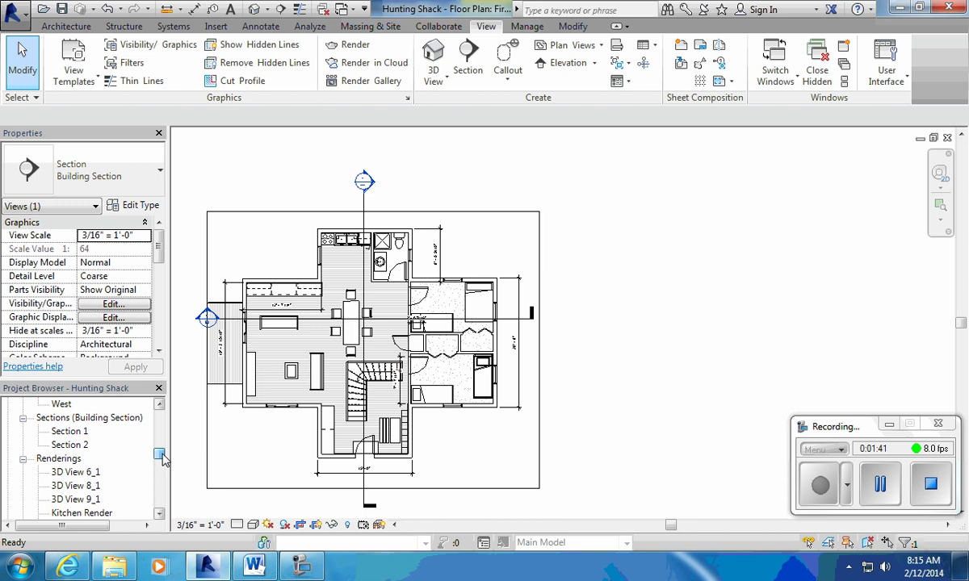
{"action": "double_click", "coordinate": [74, 446]}
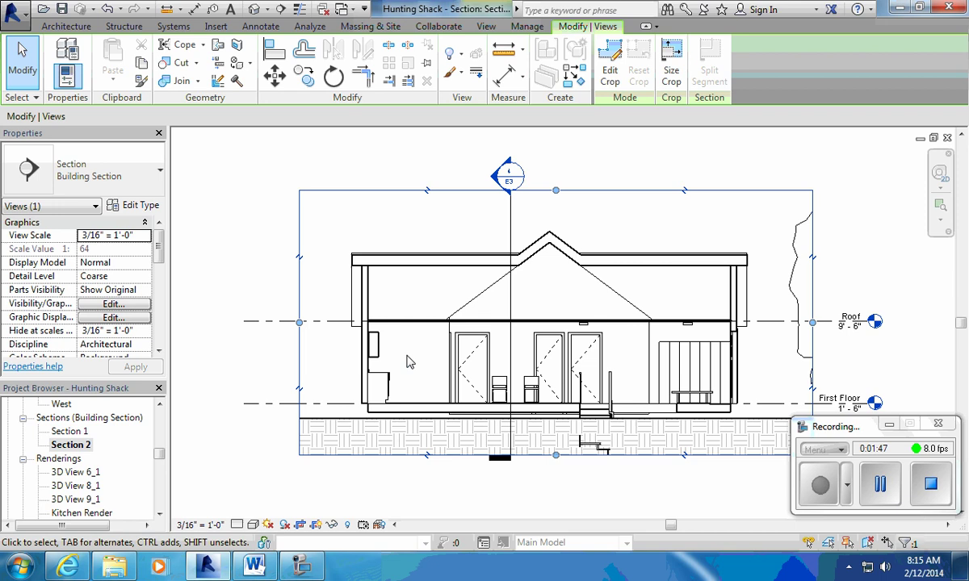
{"action": "left_click_drag", "start_coordinate": [160, 455], "coordinate": [159, 410]}
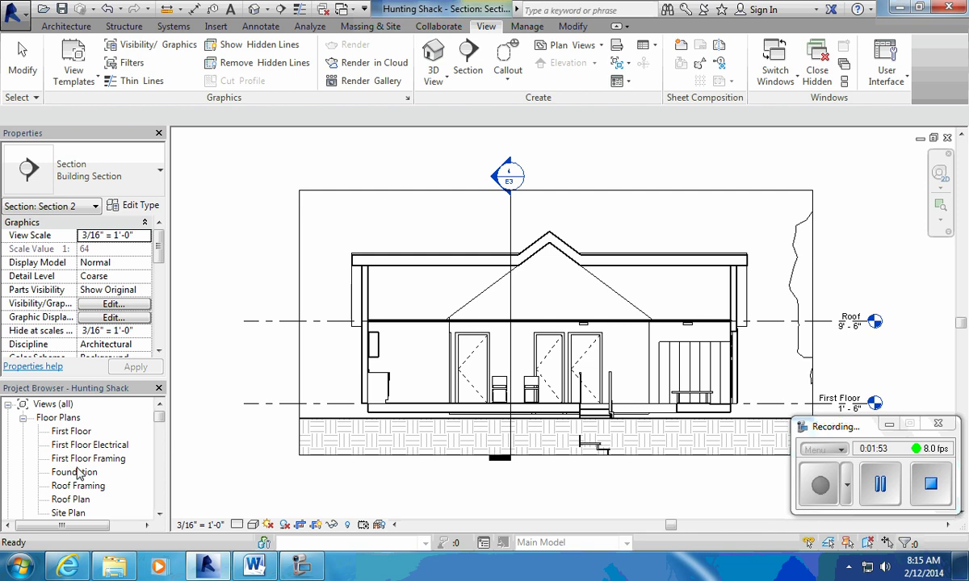
- Delete the Section 2 section line from the First Floor plan, confirming the warning
{"action": "double_click", "coordinate": [76, 433]}
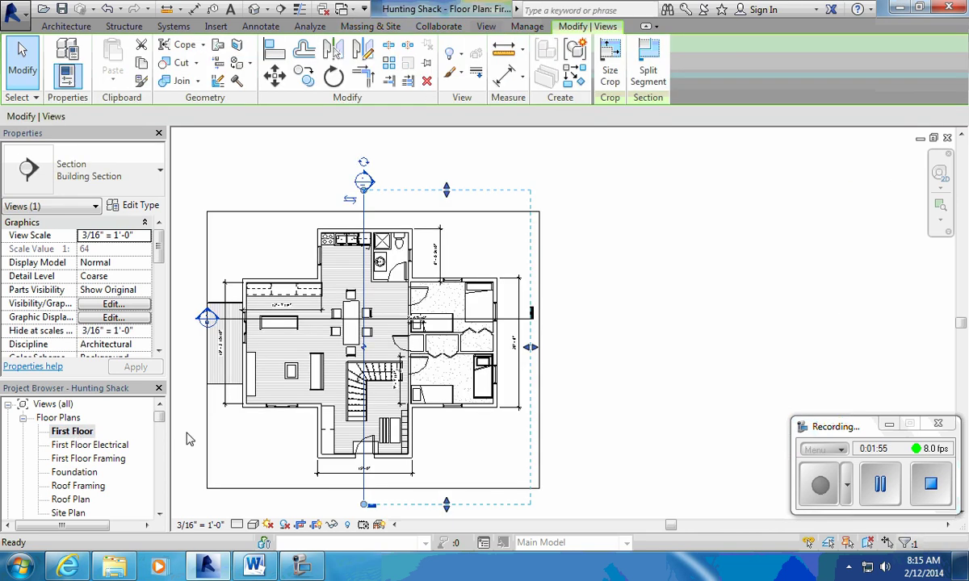
{"action": "scroll", "coordinate": [320, 427], "scroll_direction": "down", "scroll_amount": 2}
{"action": "left_click", "coordinate": [298, 186]}
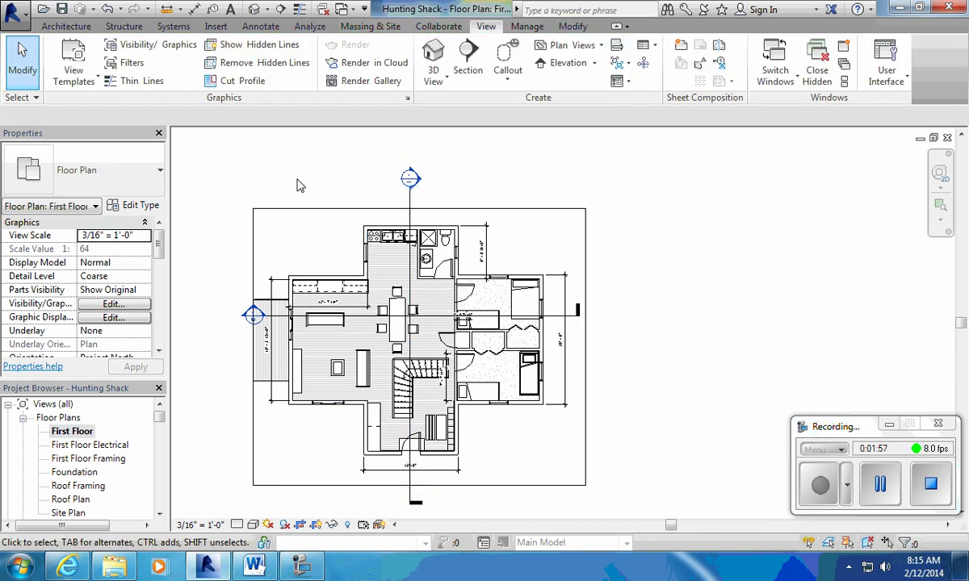
{"action": "left_click", "coordinate": [411, 205]}
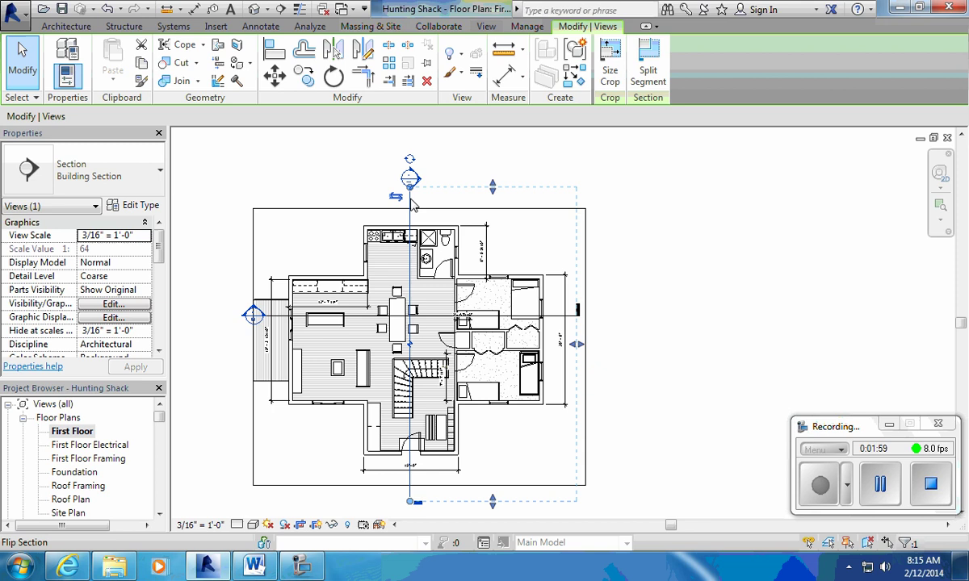
{"action": "key", "text": "Delete"}
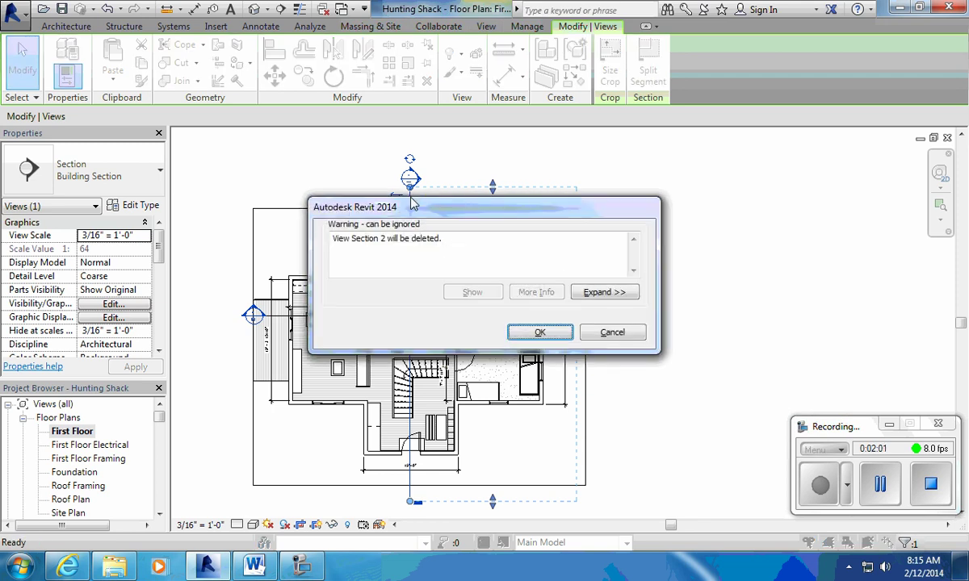
{"action": "left_click", "coordinate": [541, 332]}
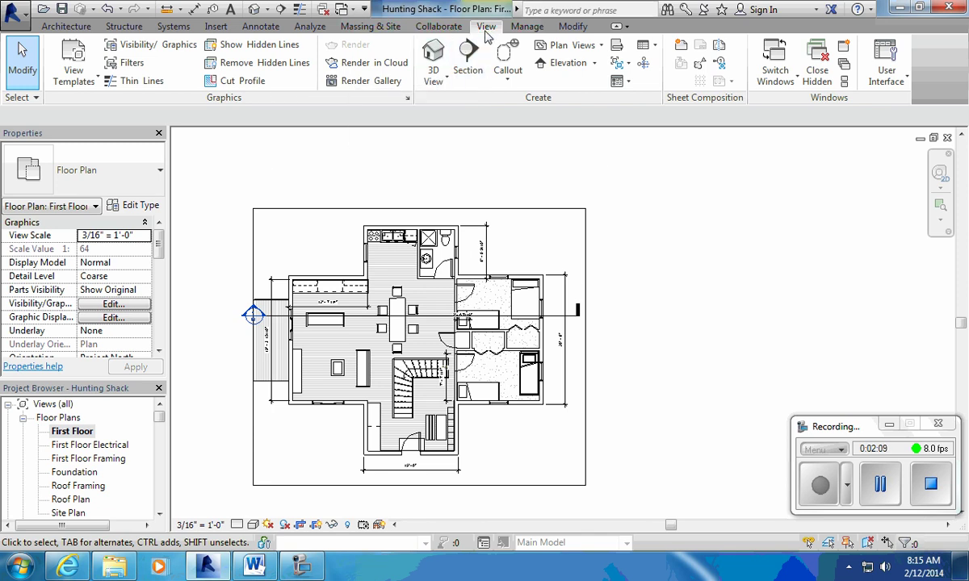
- Start a camera view and place its eye point in the first floor living area
{"action": "left_click", "coordinate": [442, 84]}
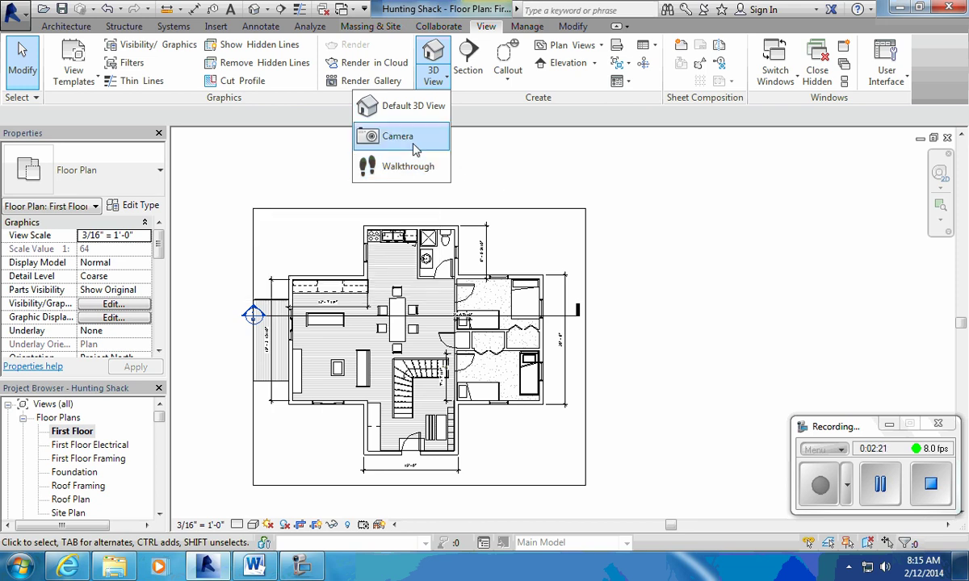
{"action": "left_click", "coordinate": [388, 135]}
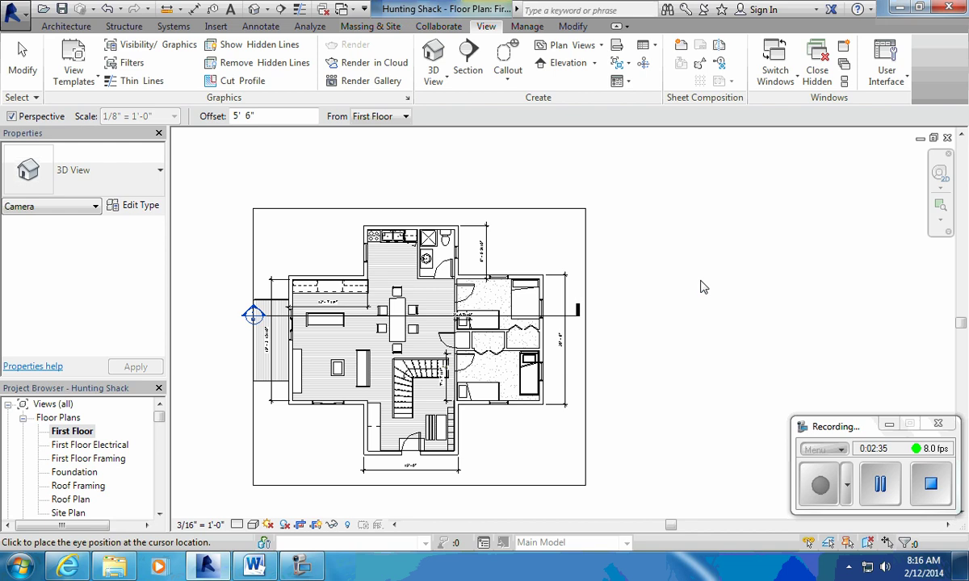
{"action": "scroll", "coordinate": [701, 288], "scroll_direction": "up", "scroll_amount": 2}
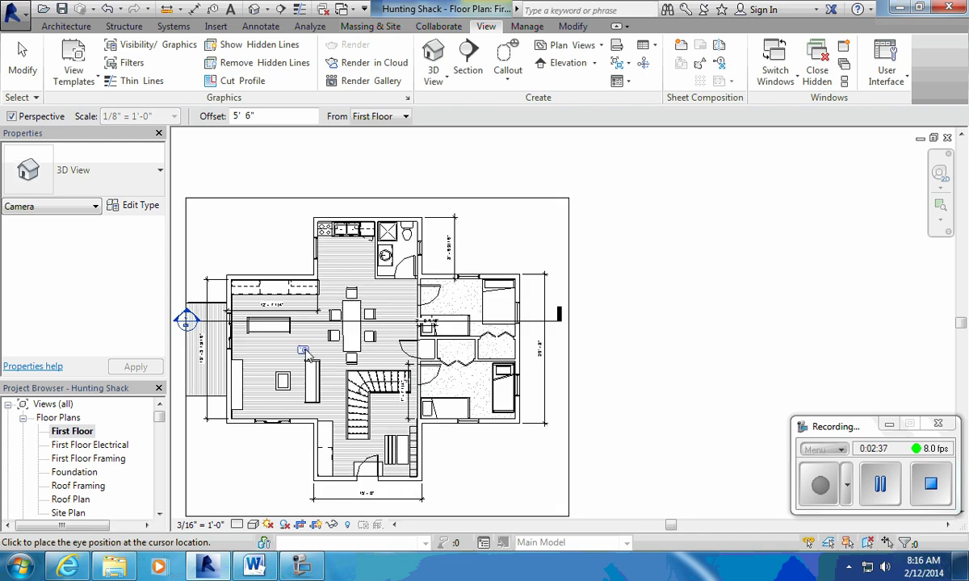
{"action": "mouse_move", "coordinate": [294, 343]}
{"action": "middle_mouse_down"}
{"action": "mouse_move", "coordinate": [412, 345]}
{"action": "mouse_move", "coordinate": [426, 317]}
{"action": "middle_mouse_up"}
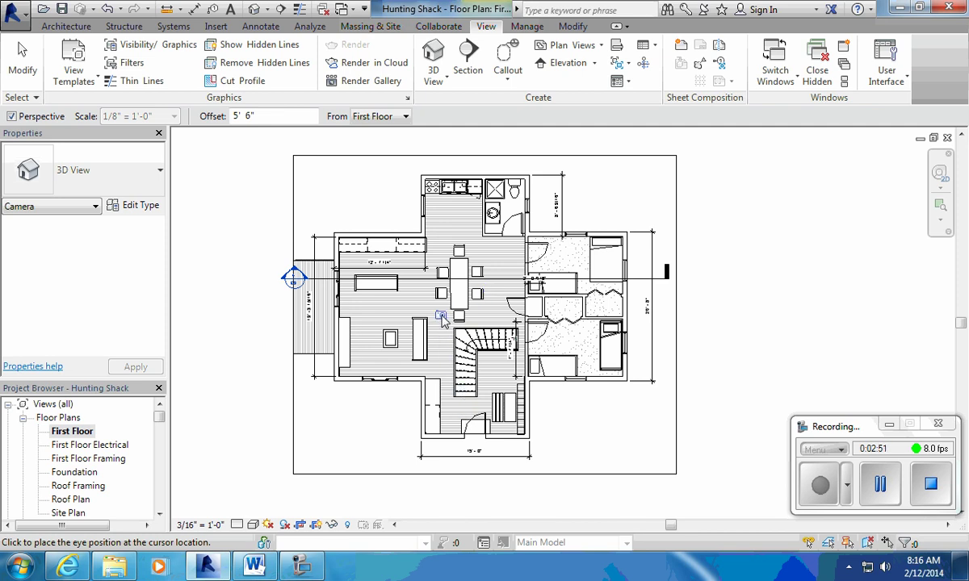
{"action": "left_click", "coordinate": [441, 318]}
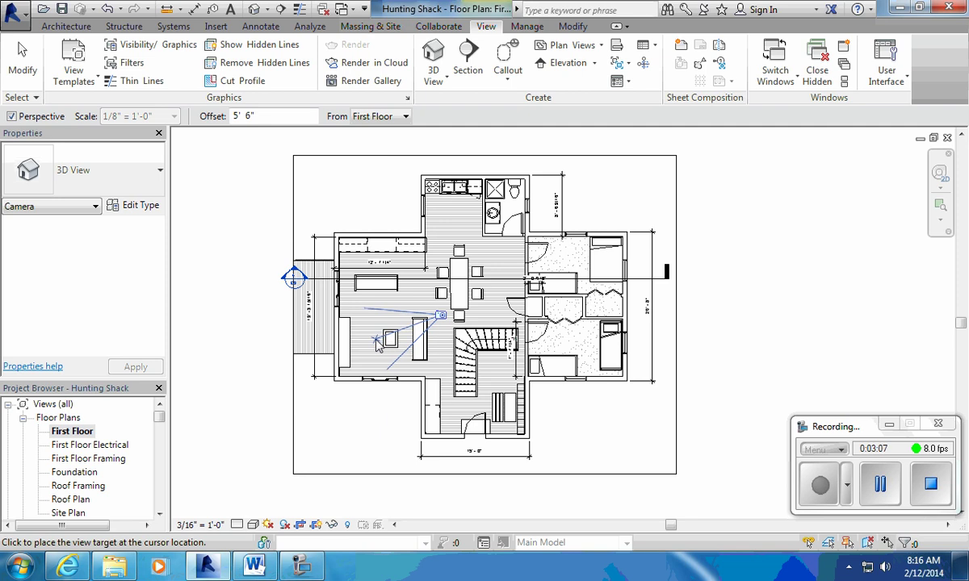
- Aim the camera at the fireplace corner and enlarge the crop region on all sides
{"action": "left_click", "coordinate": [312, 401]}
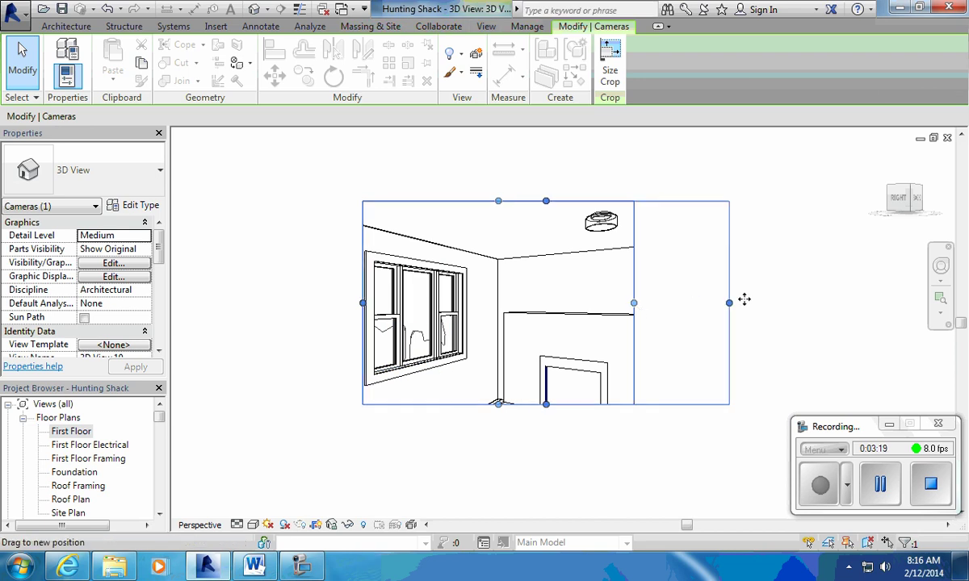
{"action": "left_click_drag", "start_coordinate": [744, 300], "coordinate": [777, 300]}
{"action": "left_click_drag", "start_coordinate": [566, 204], "coordinate": [567, 170]}
{"action": "left_click_drag", "start_coordinate": [362, 288], "coordinate": [267, 328]}
{"action": "left_click_drag", "start_coordinate": [510, 404], "coordinate": [514, 515]}
{"action": "scroll", "coordinate": [522, 367], "scroll_direction": "down", "scroll_amount": 4}
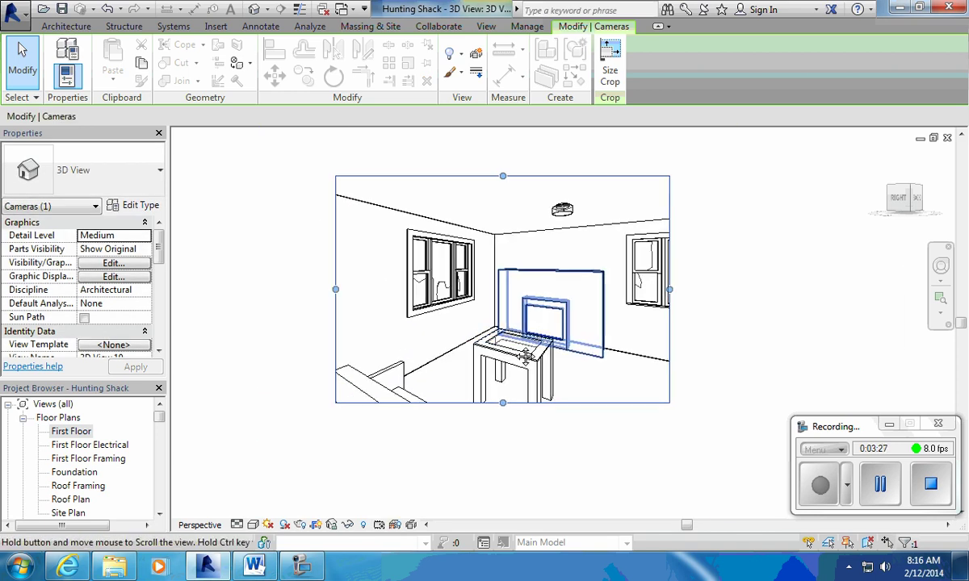
{"action": "middle_click_drag", "start_coordinate": [525, 355], "coordinate": [494, 396]}
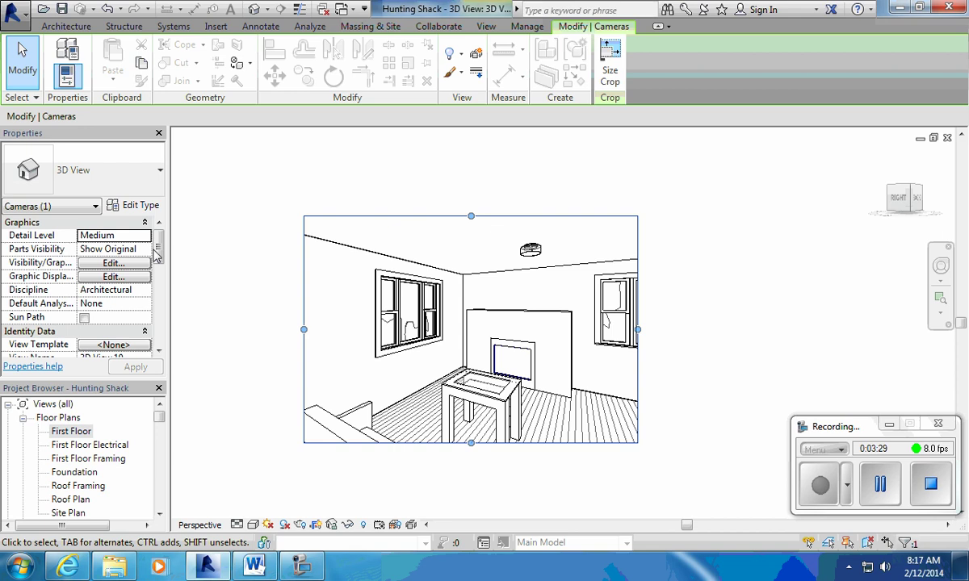
{"action": "left_click_drag", "start_coordinate": [158, 242], "coordinate": [155, 325]}
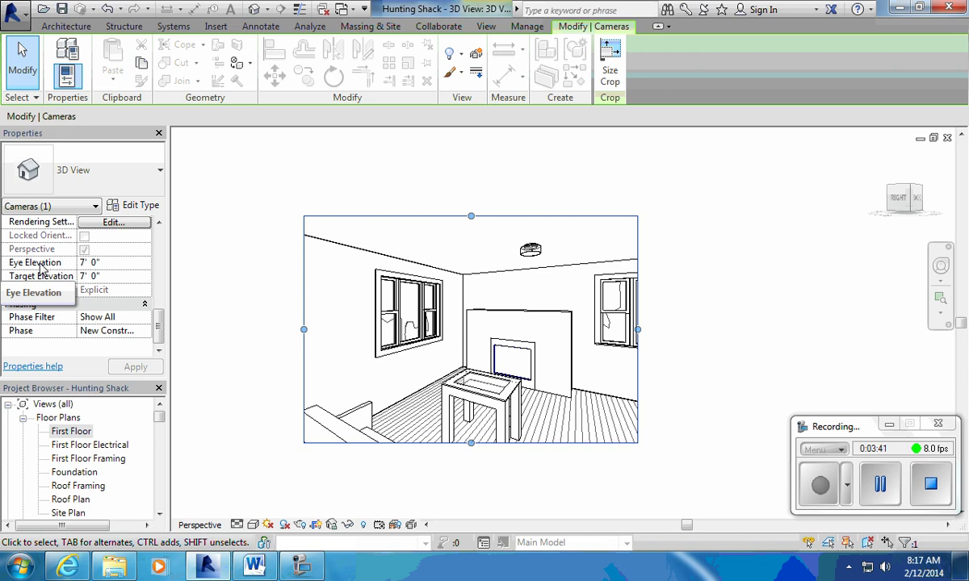
- Check the camera's Eye and Target Elevation values, both at 7' 0"
{"action": "left_click", "coordinate": [102, 275]}
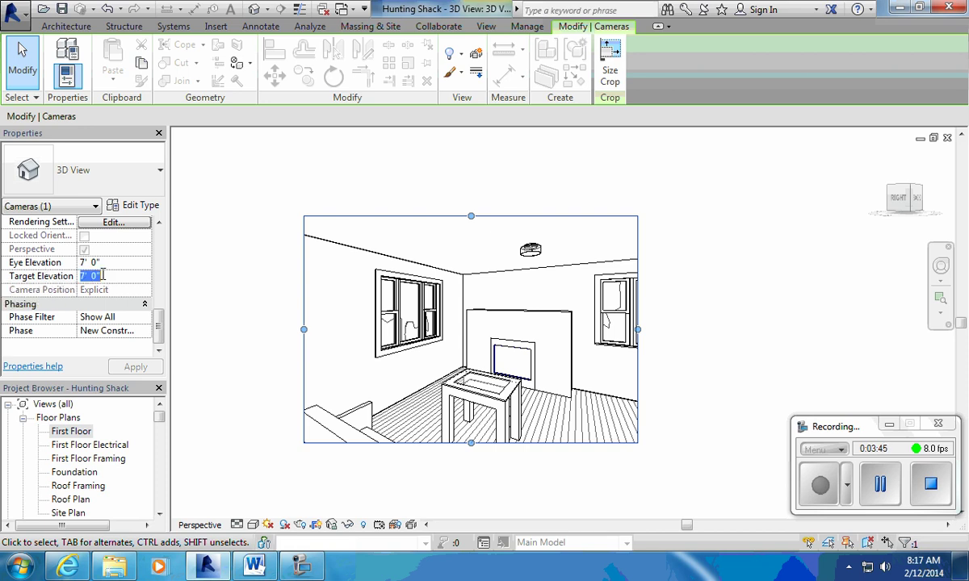
{"action": "left_click", "coordinate": [102, 262]}
{"action": "left_click", "coordinate": [102, 262]}
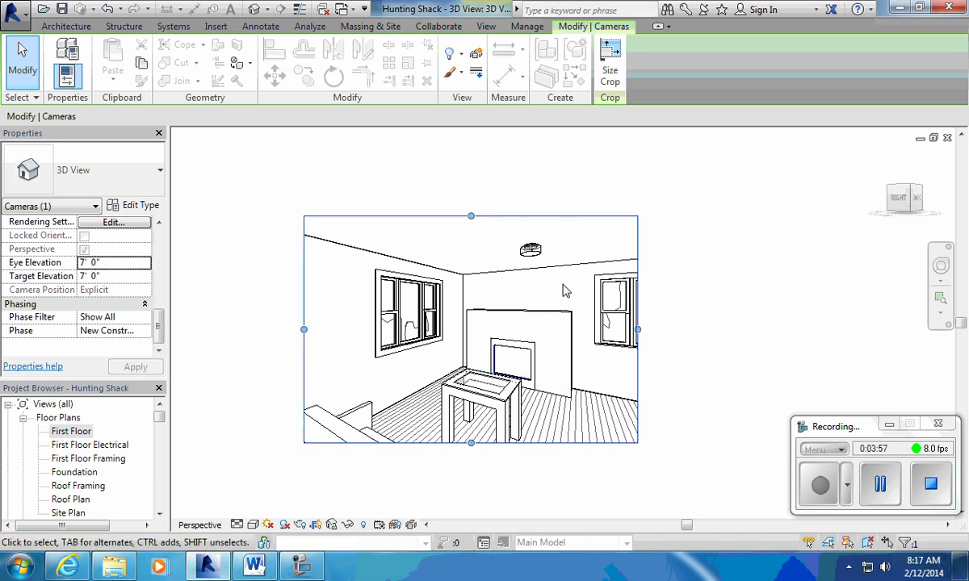
- Delete the 3D View 10 camera view from the Project Browser
{"action": "left_click_drag", "start_coordinate": [159, 416], "coordinate": [161, 454]}
{"action": "scroll", "coordinate": [96, 455], "scroll_direction": "up", "scroll_amount": 2}
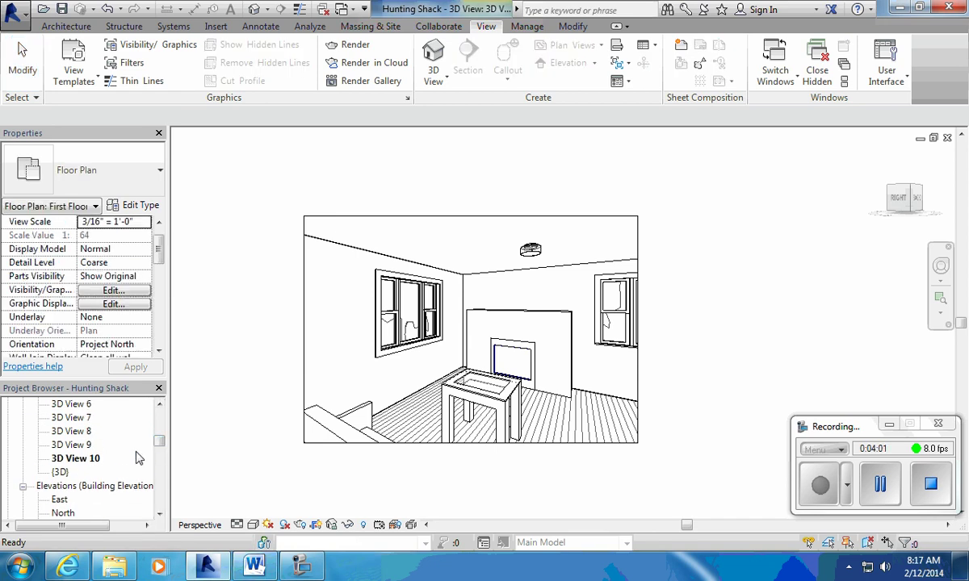
{"action": "scroll", "coordinate": [101, 436], "scroll_direction": "up", "scroll_amount": 1}
{"action": "scroll", "coordinate": [57, 449], "scroll_direction": "down", "scroll_amount": 2}
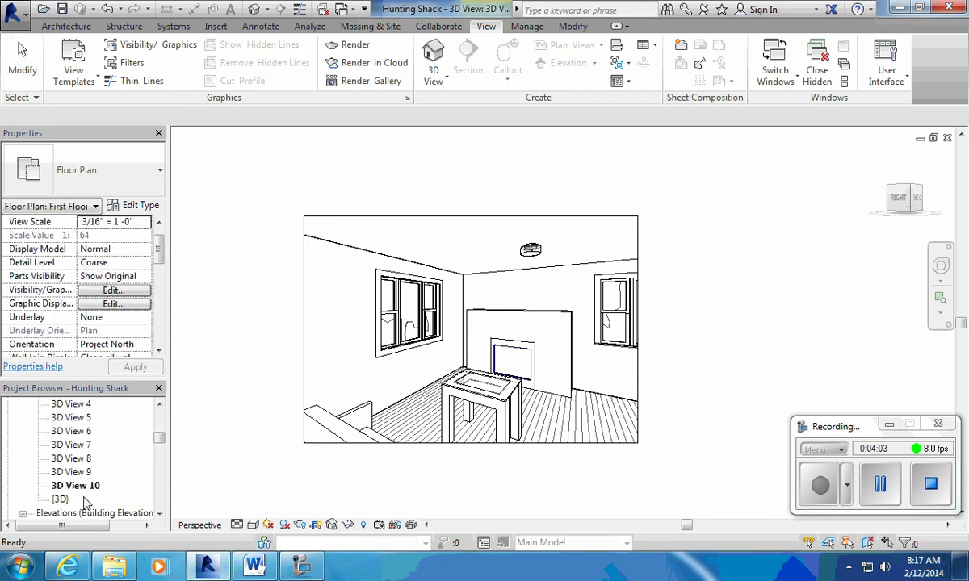
{"action": "left_click", "coordinate": [521, 444]}
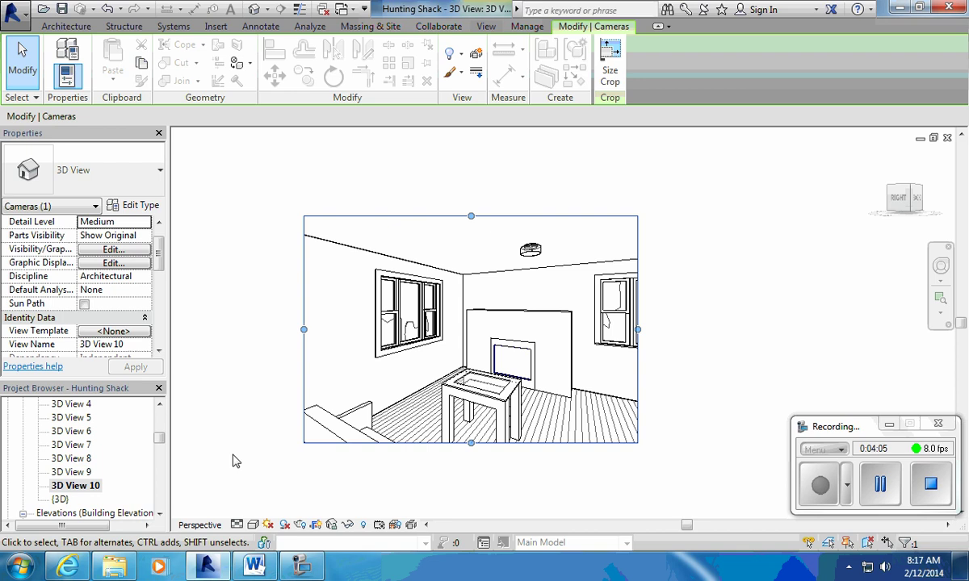
{"action": "right_click", "coordinate": [93, 486]}
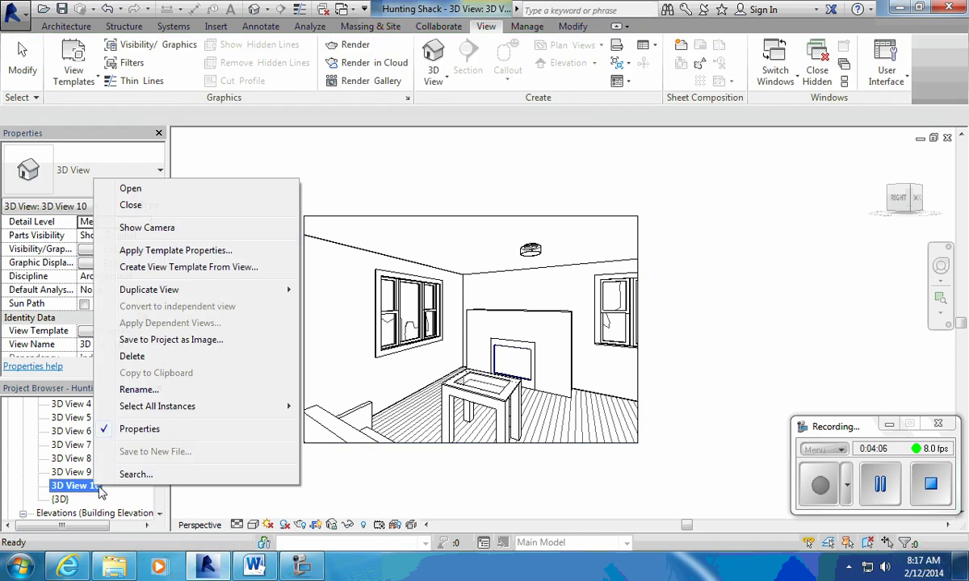
{"action": "left_click", "coordinate": [161, 356]}
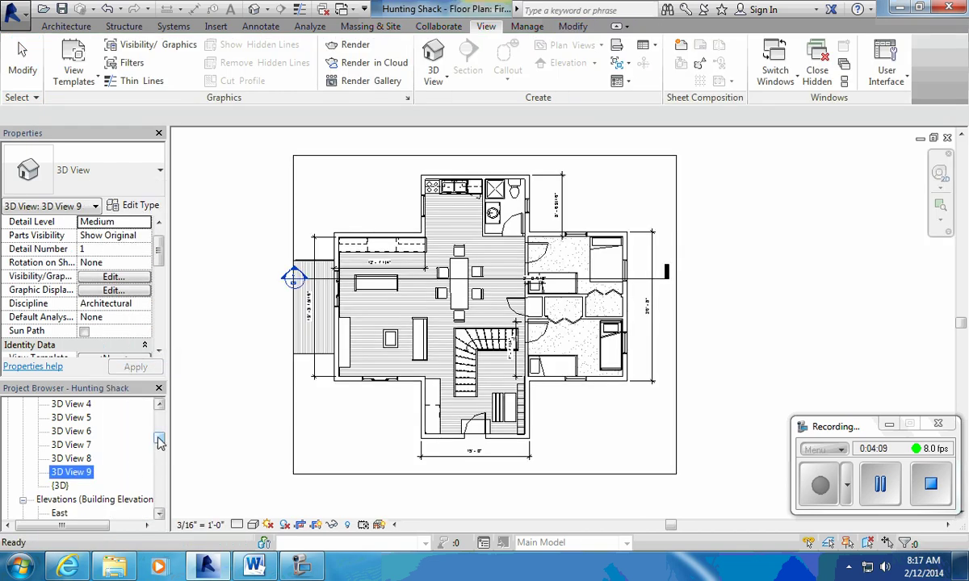
- Return to the First Floor plan view
{"action": "left_click_drag", "start_coordinate": [160, 437], "coordinate": [161, 409]}
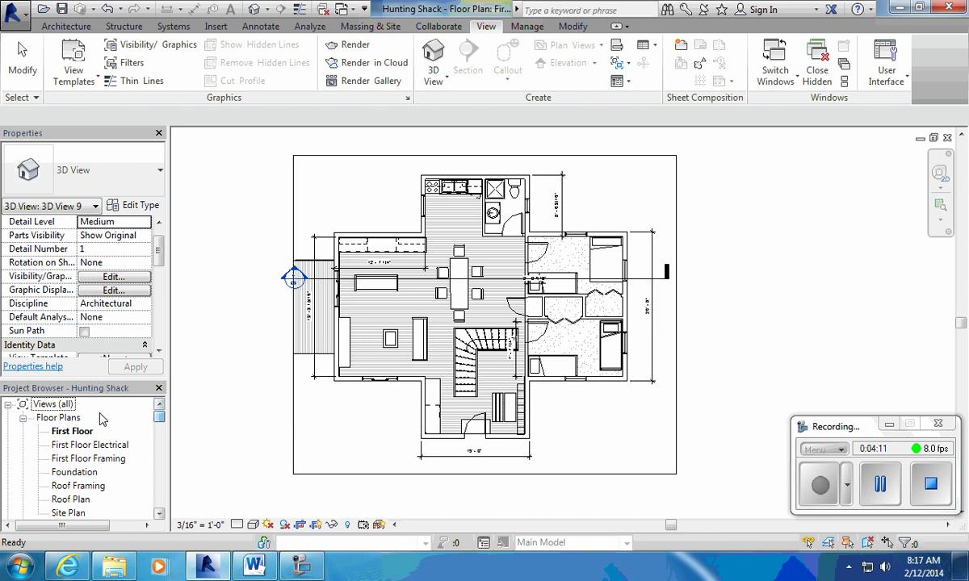
{"action": "left_click", "coordinate": [72, 431]}
{"action": "mouse_move", "coordinate": [160, 265]}
{"action": "left_mouse_down"}
{"action": "mouse_move", "coordinate": [160, 330]}
{"action": "mouse_move", "coordinate": [171, 257]}
{"action": "left_mouse_up"}
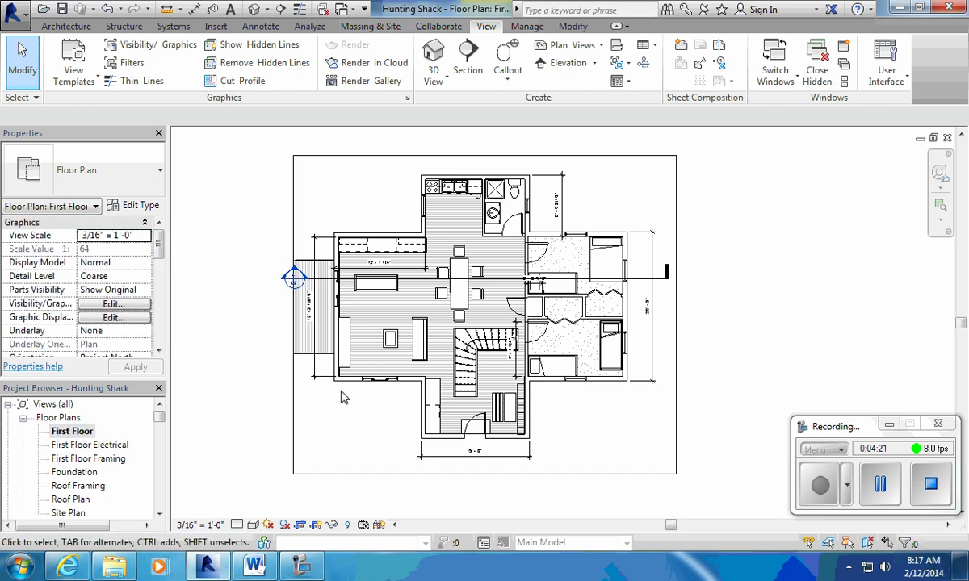
{"action": "scroll", "coordinate": [341, 397], "scroll_direction": "up", "scroll_amount": 3}
- Place a new camera with its eye in the living area aimed toward the fireplace
{"action": "mouse_move", "coordinate": [349, 436]}
{"action": "middle_mouse_down"}
{"action": "mouse_move", "coordinate": [355, 464]}
{"action": "mouse_move", "coordinate": [344, 463]}
{"action": "middle_mouse_up"}
{"action": "left_click", "coordinate": [434, 81]}
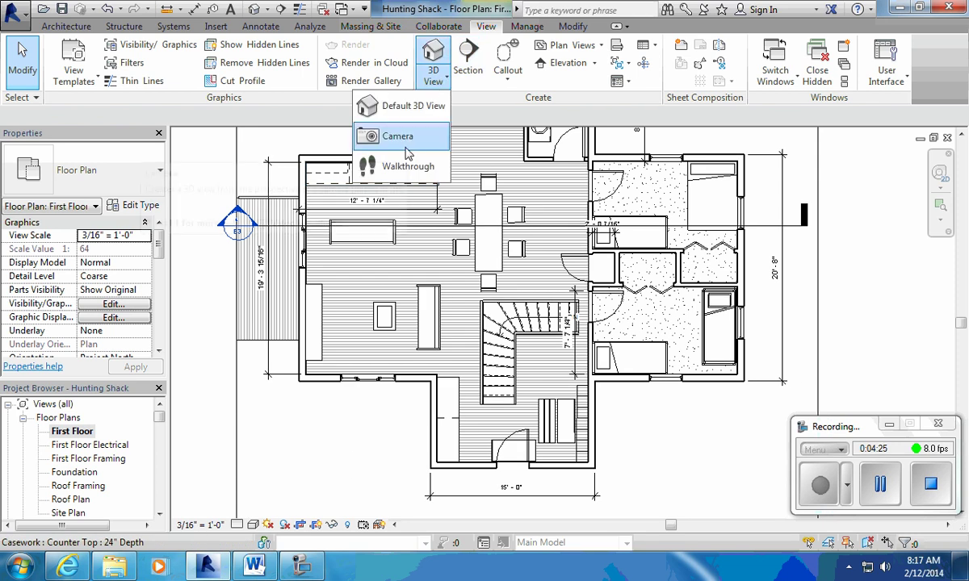
{"action": "left_click", "coordinate": [400, 137]}
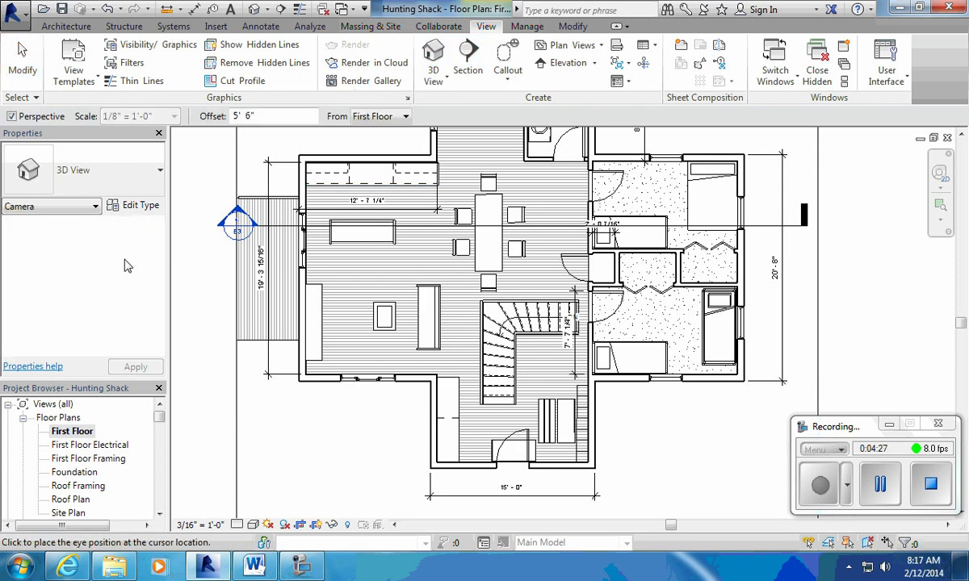
{"action": "left_click", "coordinate": [435, 252]}
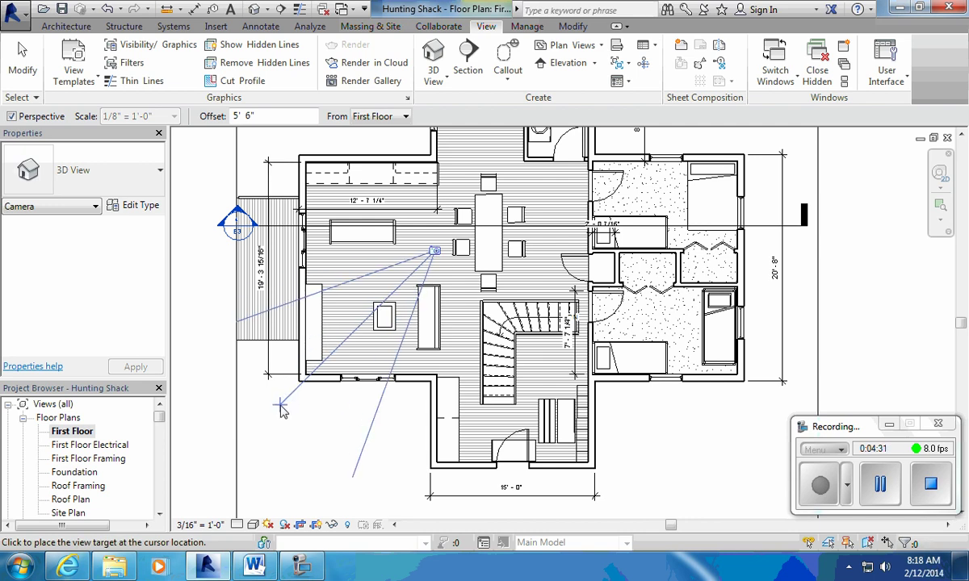
{"action": "left_click", "coordinate": [311, 379]}
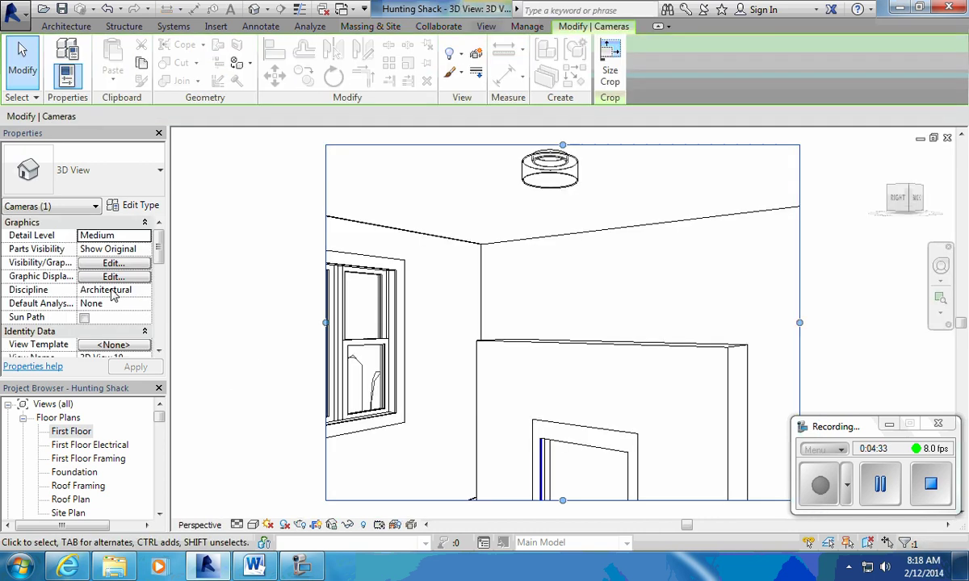
- Set the camera's Eye Elevation to 5' 11" and Target Elevation to 4' 0"
{"action": "left_click_drag", "start_coordinate": [156, 252], "coordinate": [156, 322]}
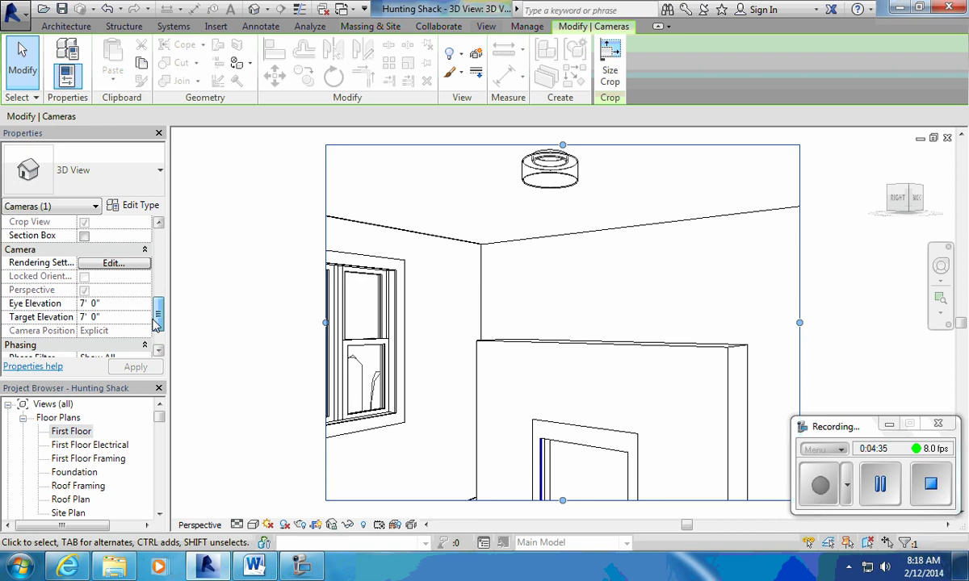
{"action": "left_click", "coordinate": [97, 303]}
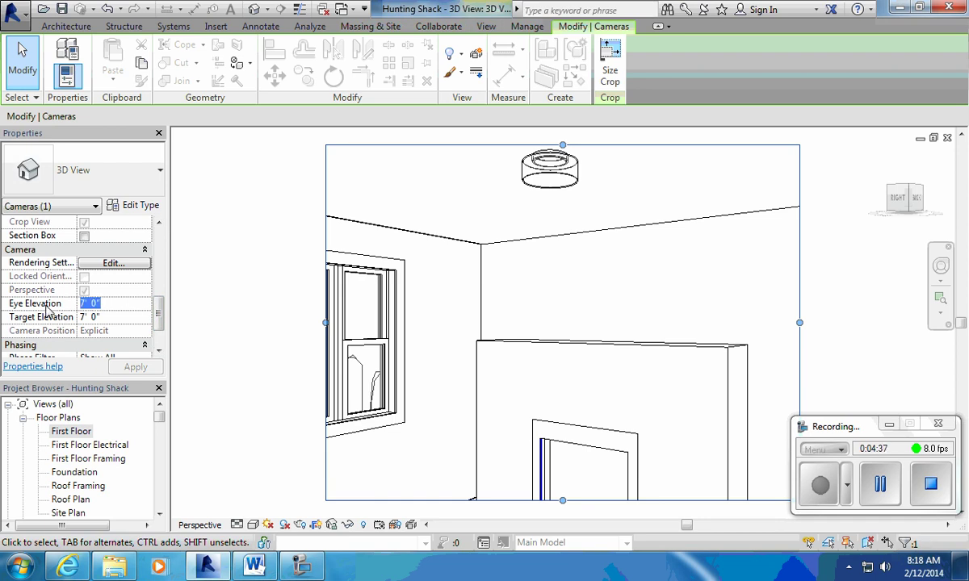
{"action": "type", "text": "5"}
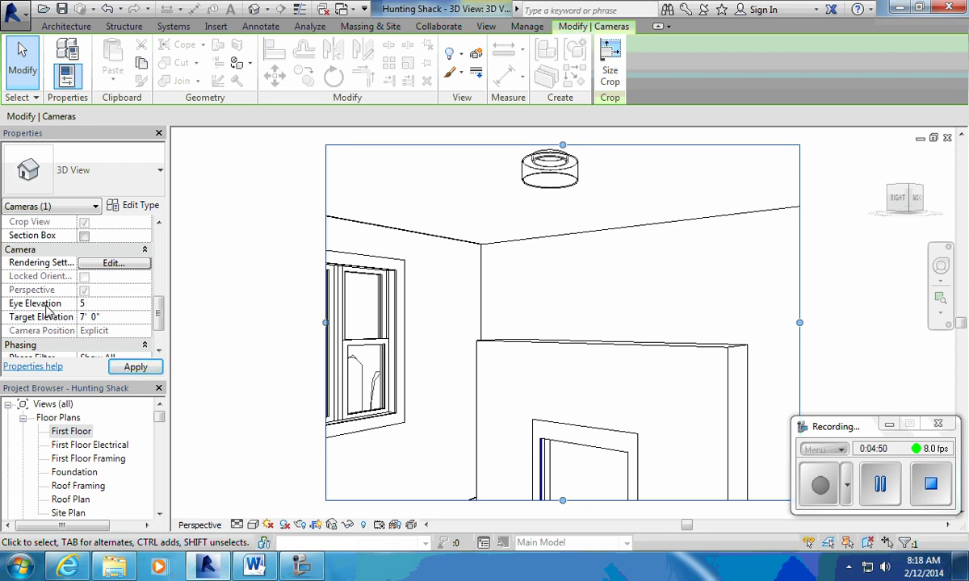
{"action": "left_click", "coordinate": [112, 317]}
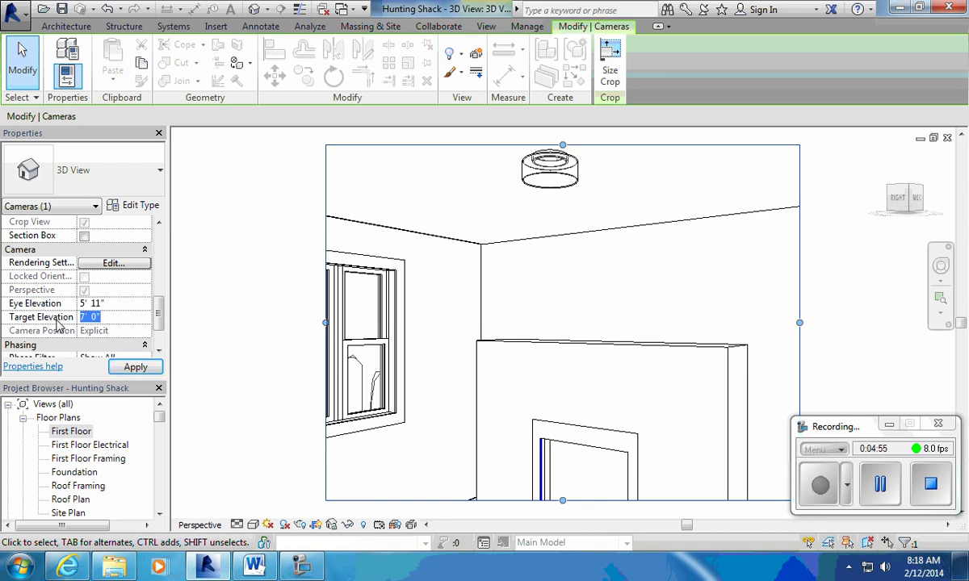
{"action": "type", "text": "4"}
{"action": "left_click", "coordinate": [134, 367]}
- Enlarge the camera view's crop region left, right, up and down, recentering the image
{"action": "scroll", "coordinate": [361, 373], "scroll_direction": "down", "scroll_amount": 2}
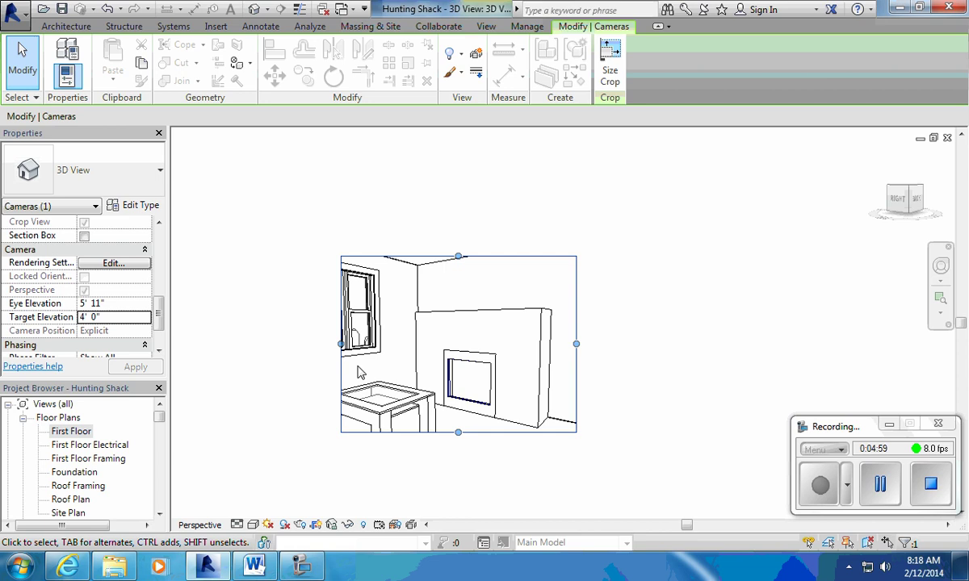
{"action": "scroll", "coordinate": [364, 369], "scroll_direction": "up", "scroll_amount": 2}
{"action": "left_click_drag", "start_coordinate": [329, 333], "coordinate": [232, 345]}
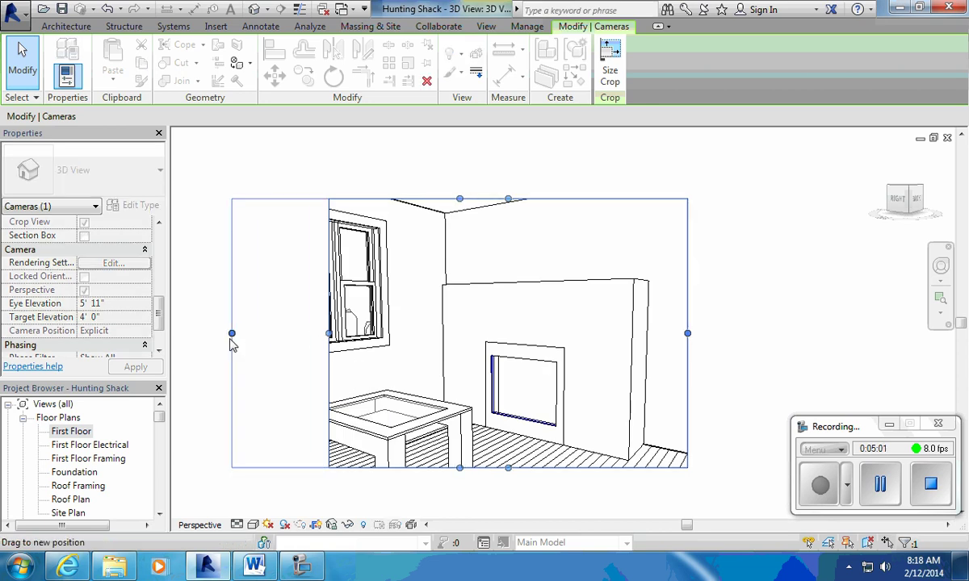
{"action": "left_click_drag", "start_coordinate": [459, 467], "coordinate": [460, 514]}
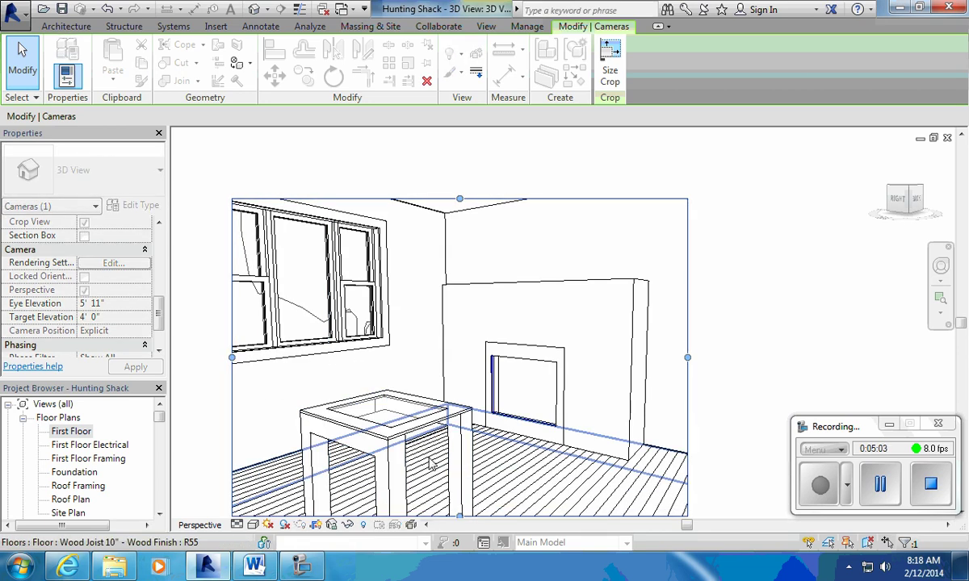
{"action": "middle_click_drag", "start_coordinate": [431, 462], "coordinate": [411, 361]}
{"action": "middle_click_drag", "start_coordinate": [408, 210], "coordinate": [439, 242]}
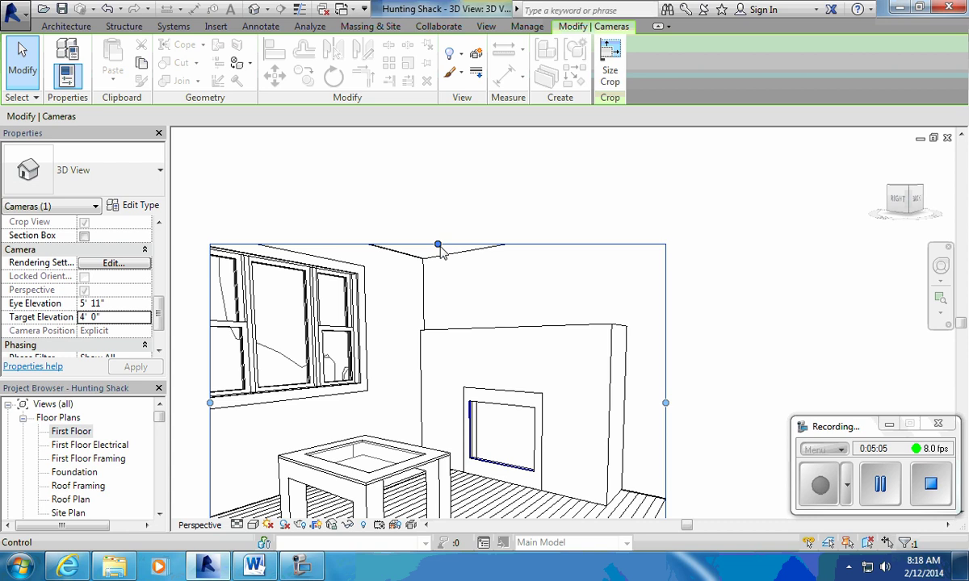
{"action": "left_click_drag", "start_coordinate": [438, 245], "coordinate": [438, 205]}
{"action": "left_click_drag", "start_coordinate": [666, 385], "coordinate": [669, 391]}
{"action": "middle_click_drag", "start_coordinate": [528, 436], "coordinate": [632, 315]}
{"action": "left_click_drag", "start_coordinate": [300, 262], "coordinate": [260, 263]}
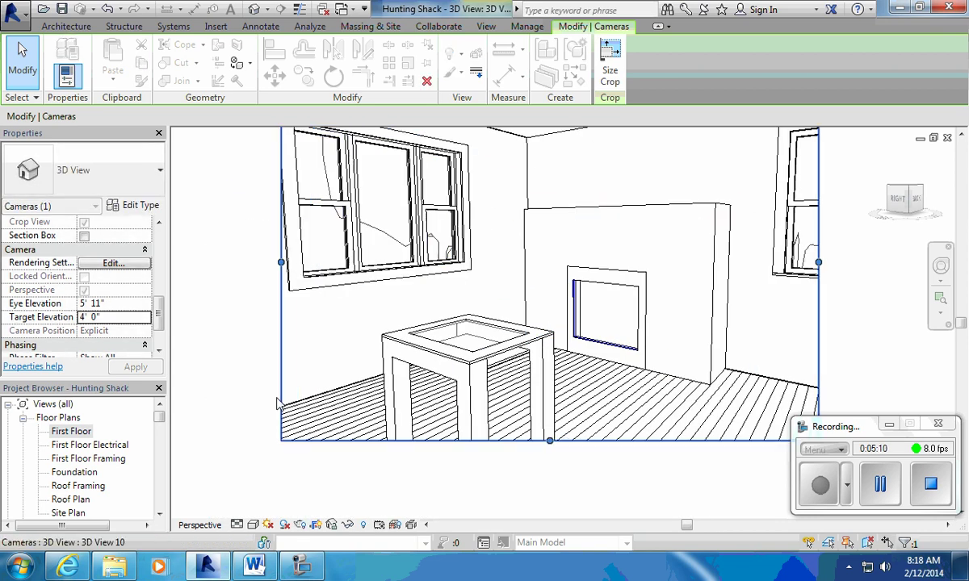
{"action": "scroll", "coordinate": [396, 371], "scroll_direction": "down", "scroll_amount": 2}
{"action": "scroll", "coordinate": [403, 363], "scroll_direction": "up", "scroll_amount": 2}
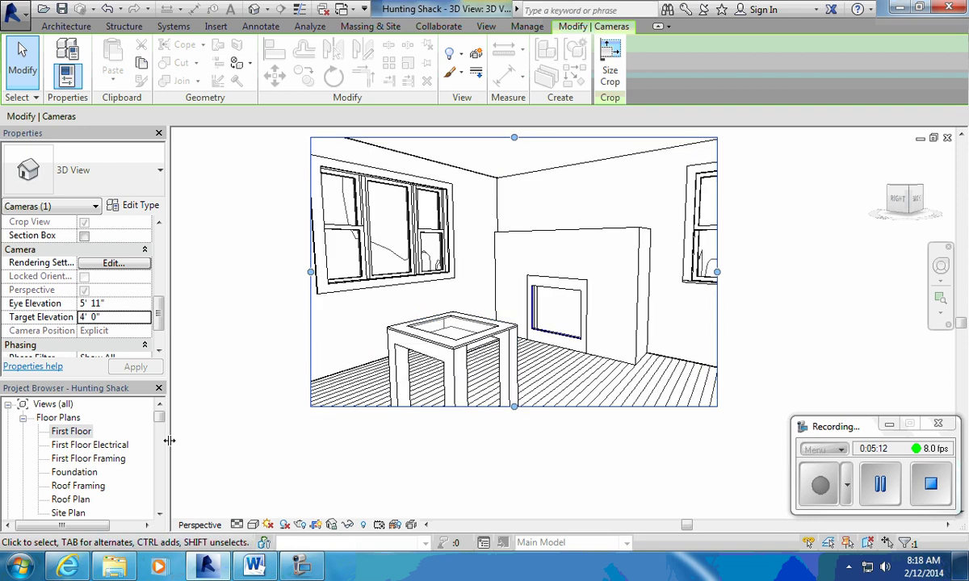
{"action": "mouse_move", "coordinate": [159, 417]}
{"action": "left_mouse_down"}
{"action": "mouse_move", "coordinate": [159, 450]}
{"action": "mouse_move", "coordinate": [160, 432]}
{"action": "left_mouse_up"}
- Open camera views 3D View 9 and 3D View 8, ending on the kitchen 3D View 7
{"action": "double_click", "coordinate": [81, 511]}
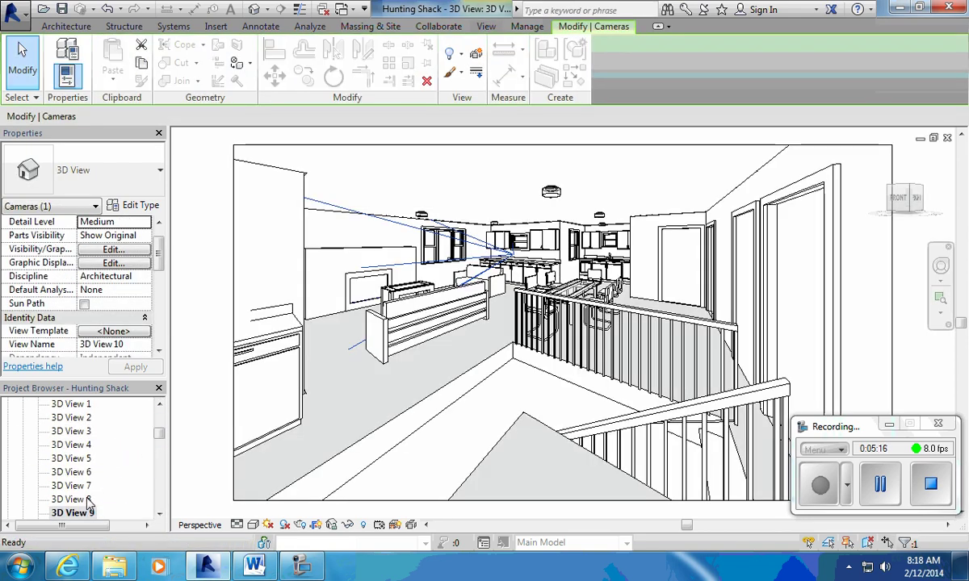
{"action": "double_click", "coordinate": [81, 499]}
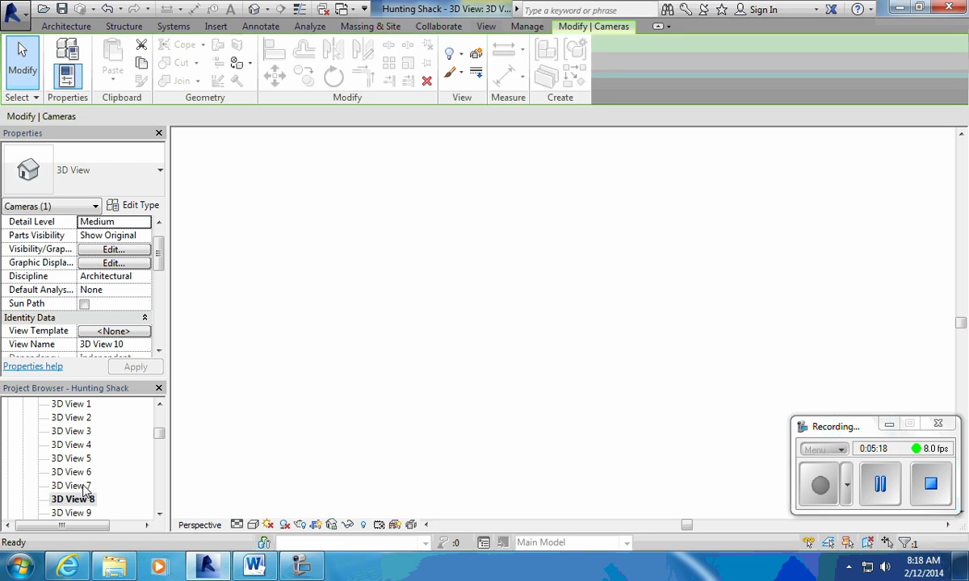
{"action": "double_click", "coordinate": [84, 487]}
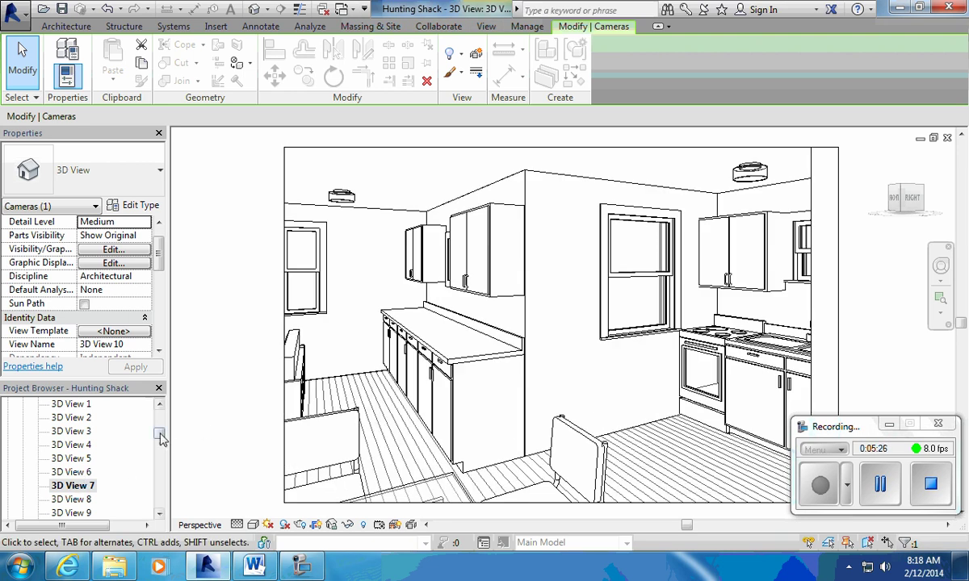
{"action": "left_click_drag", "start_coordinate": [160, 439], "coordinate": [159, 473]}
- Create new sheet E5 using the B 11 x 17 Horizontal titleblock
{"action": "right_click", "coordinate": [71, 487]}
{"action": "left_click", "coordinate": [113, 495]}
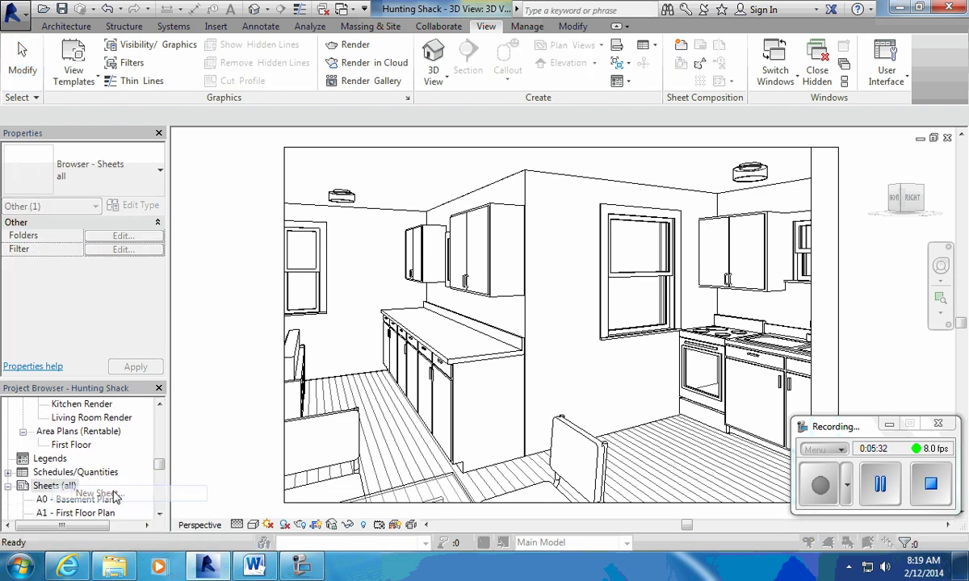
{"action": "left_click", "coordinate": [376, 135]}
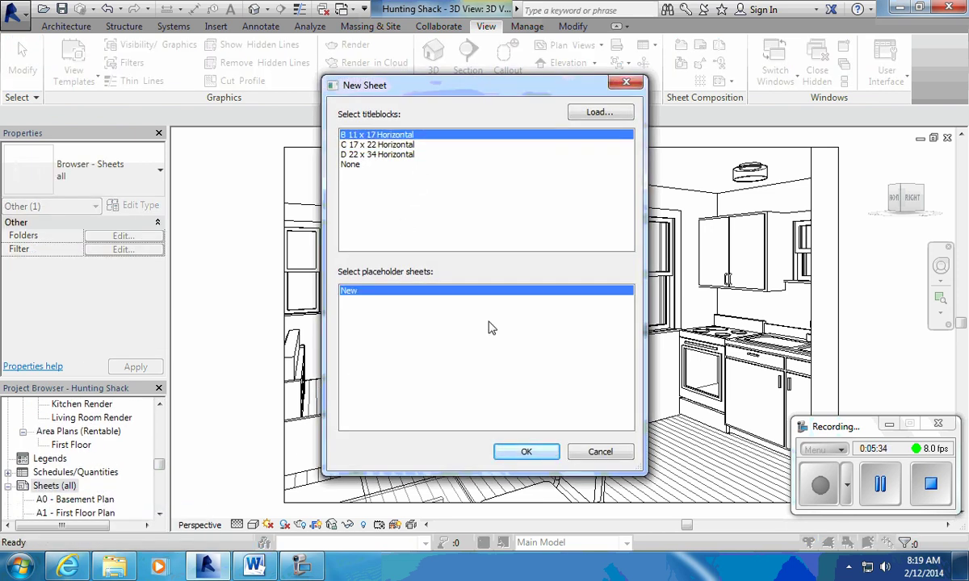
{"action": "left_click", "coordinate": [527, 454]}
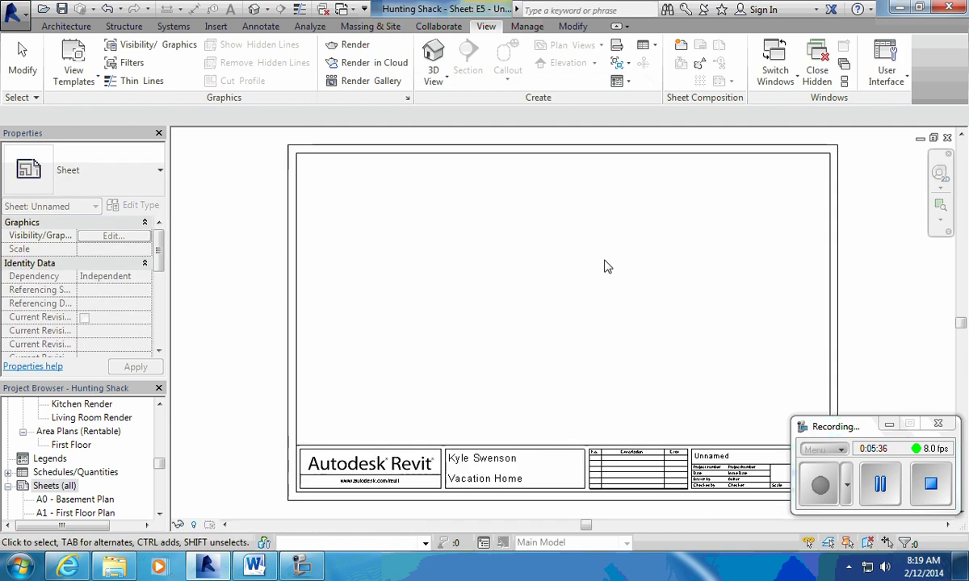
{"action": "left_click_drag", "start_coordinate": [159, 462], "coordinate": [166, 413]}
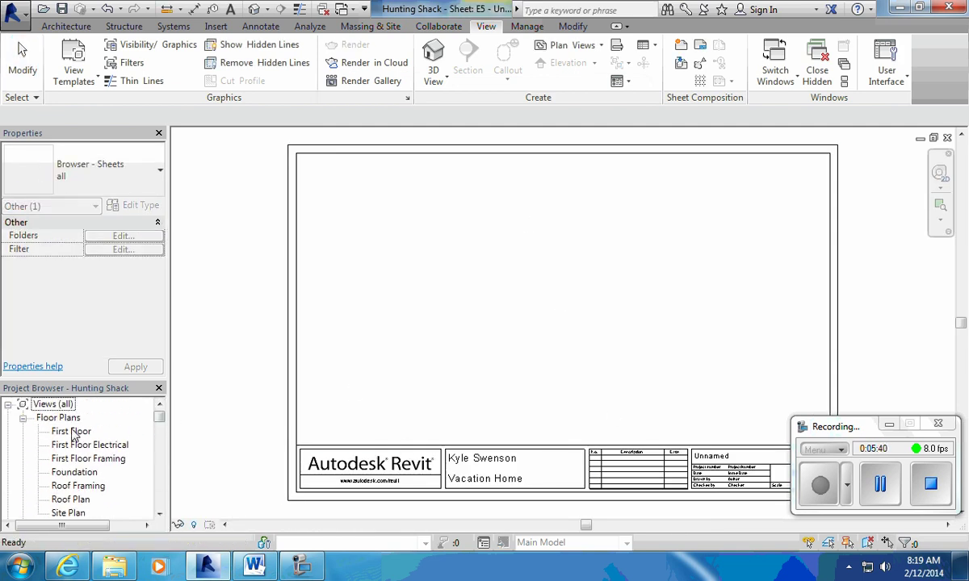
{"action": "left_click_drag", "start_coordinate": [93, 436], "coordinate": [58, 436]}
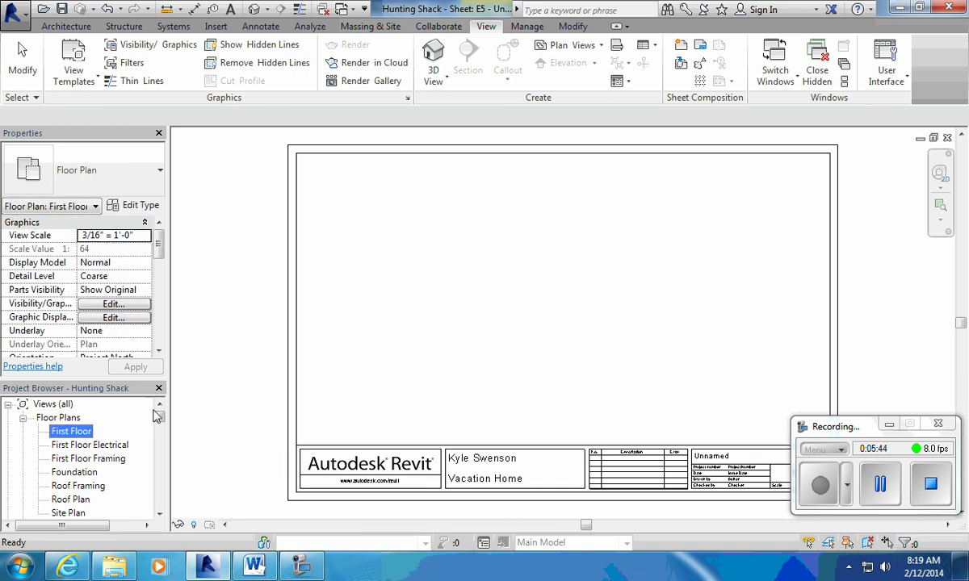
{"action": "scroll", "coordinate": [157, 415], "scroll_direction": "down", "scroll_amount": 6}
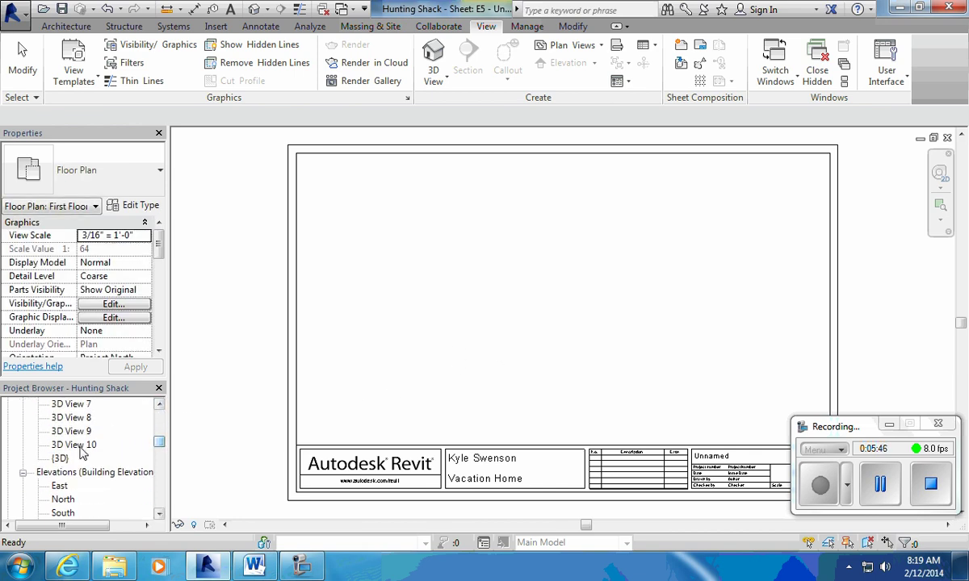
- Place the 3D View 10 fireplace camera view onto sheet E5
{"action": "left_click_drag", "start_coordinate": [83, 454], "coordinate": [537, 318]}
{"action": "left_click", "coordinate": [536, 315]}
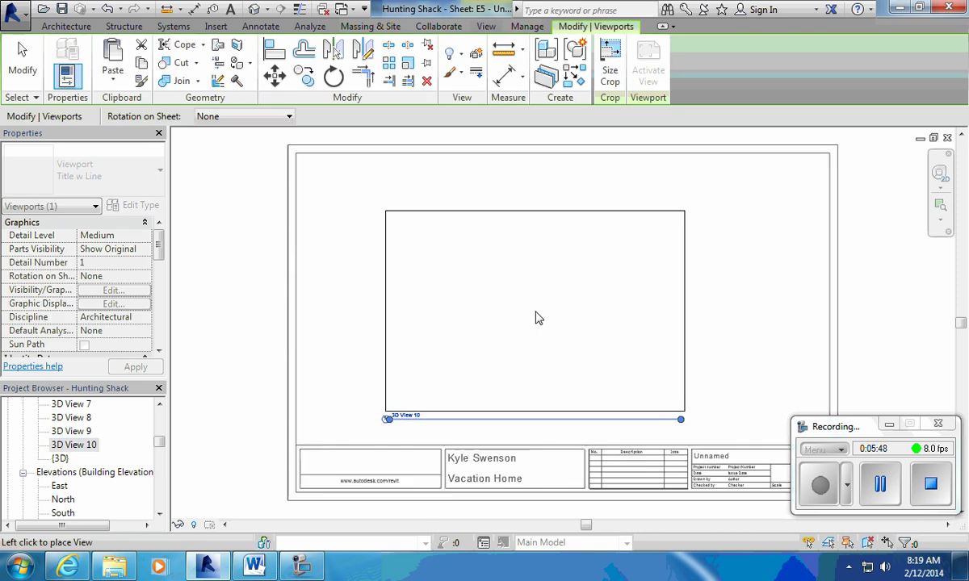
{"action": "left_click", "coordinate": [530, 288]}
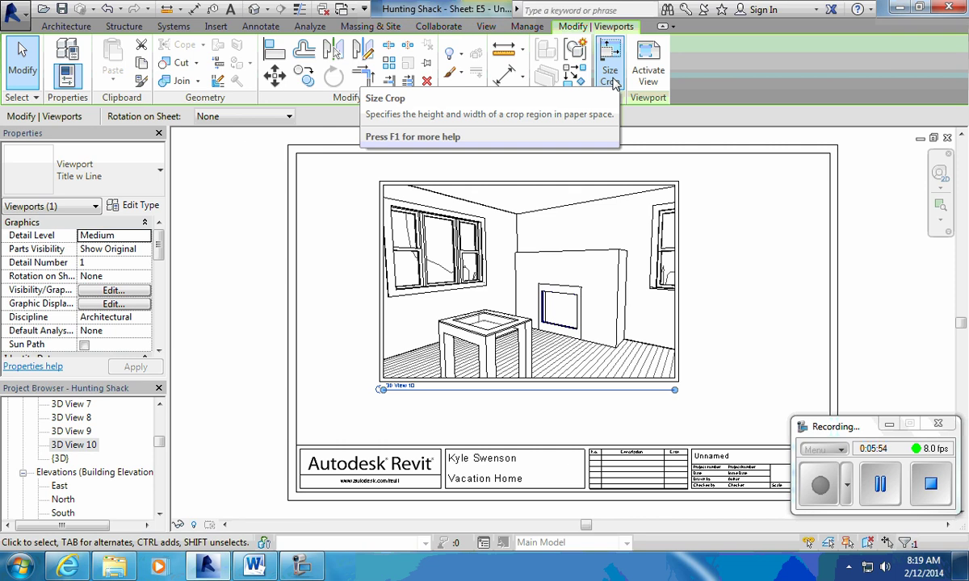
- Scale the viewport's crop to 13" wide with locked proportions and reposition it
{"action": "left_click", "coordinate": [612, 80]}
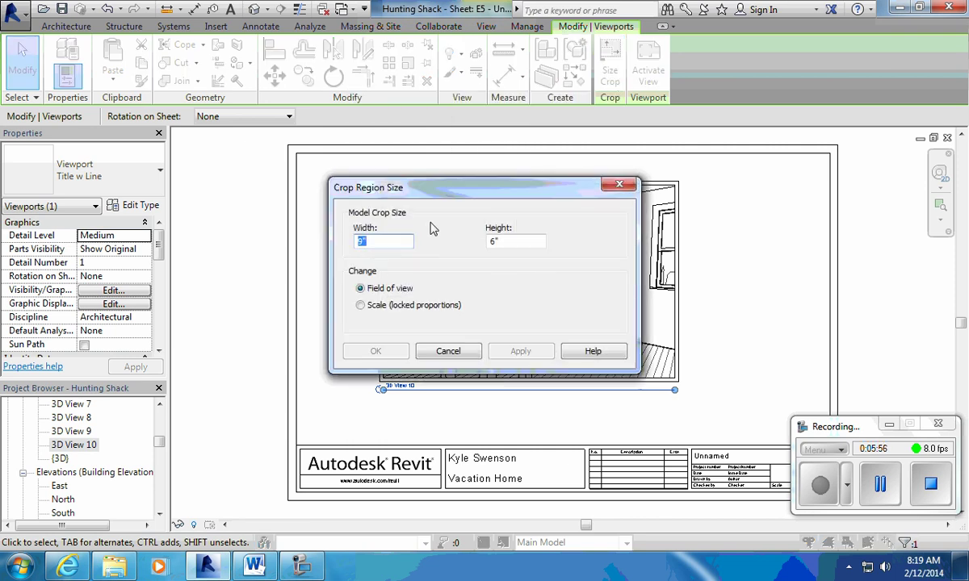
{"action": "left_click", "coordinate": [361, 306]}
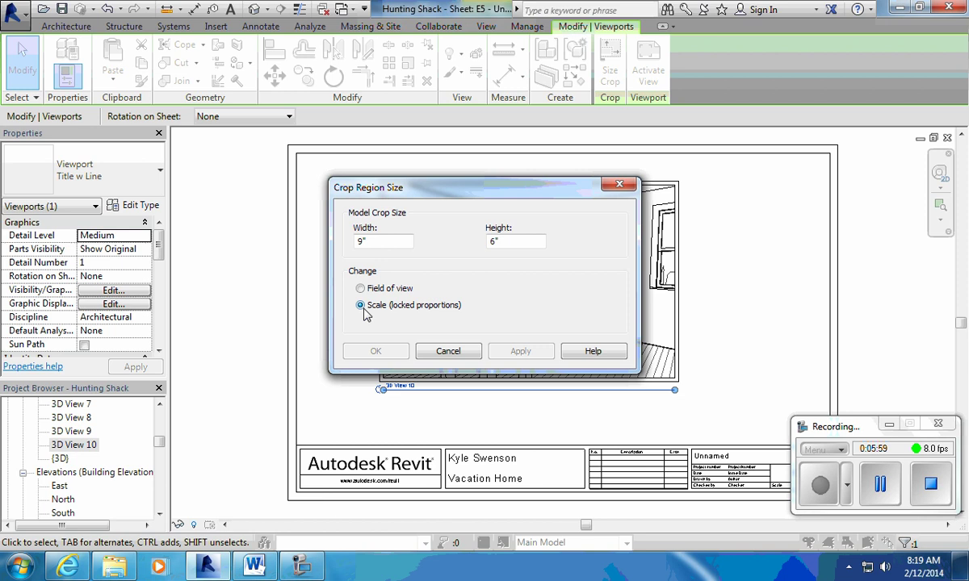
{"action": "double_click", "coordinate": [375, 240]}
{"action": "type", "text": "10"}
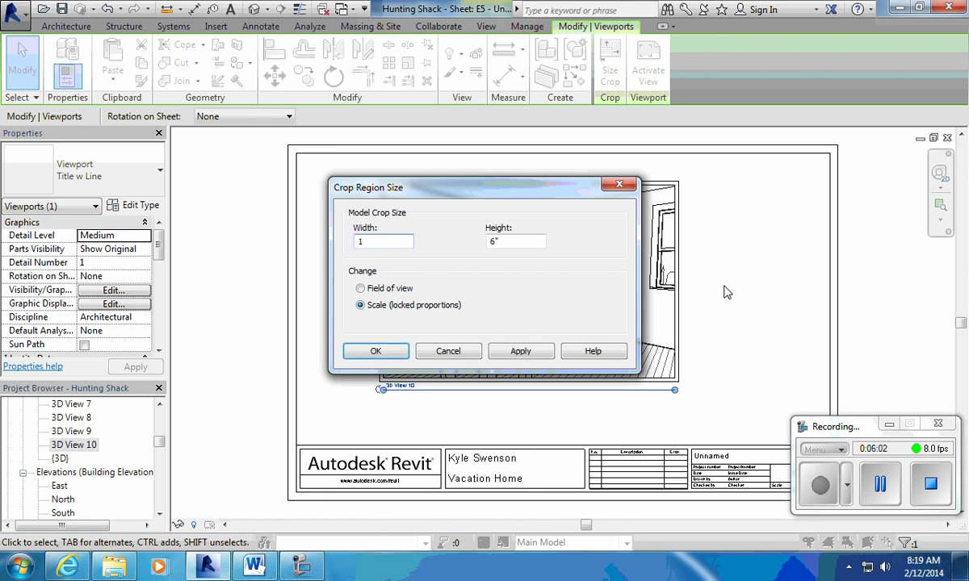
{"action": "left_click", "coordinate": [521, 351]}
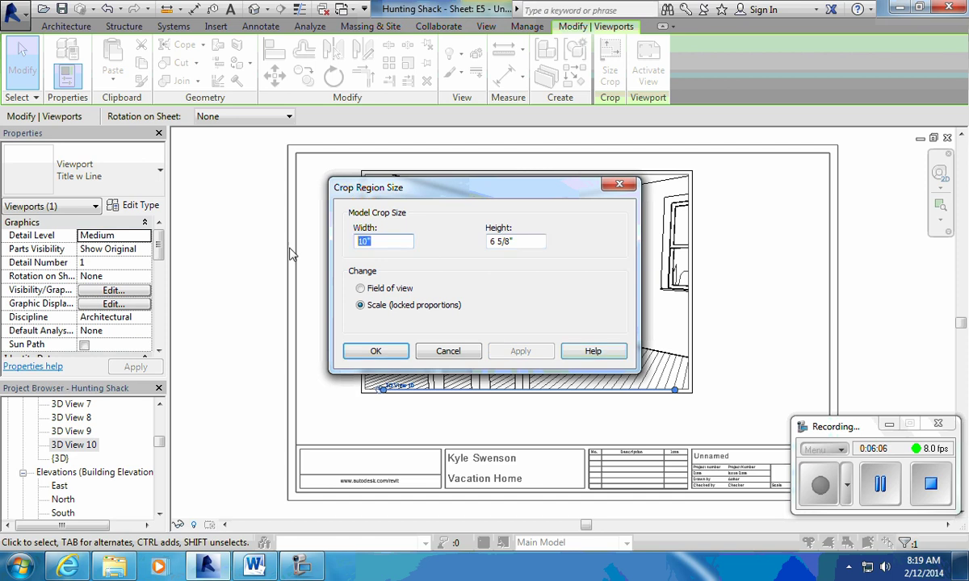
{"action": "type", "text": "13"}
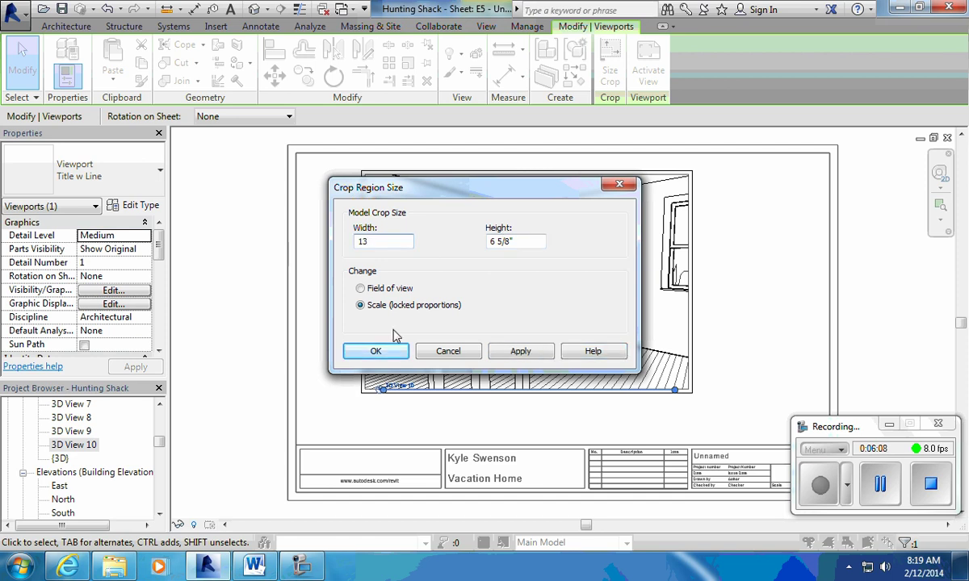
{"action": "left_click", "coordinate": [517, 352]}
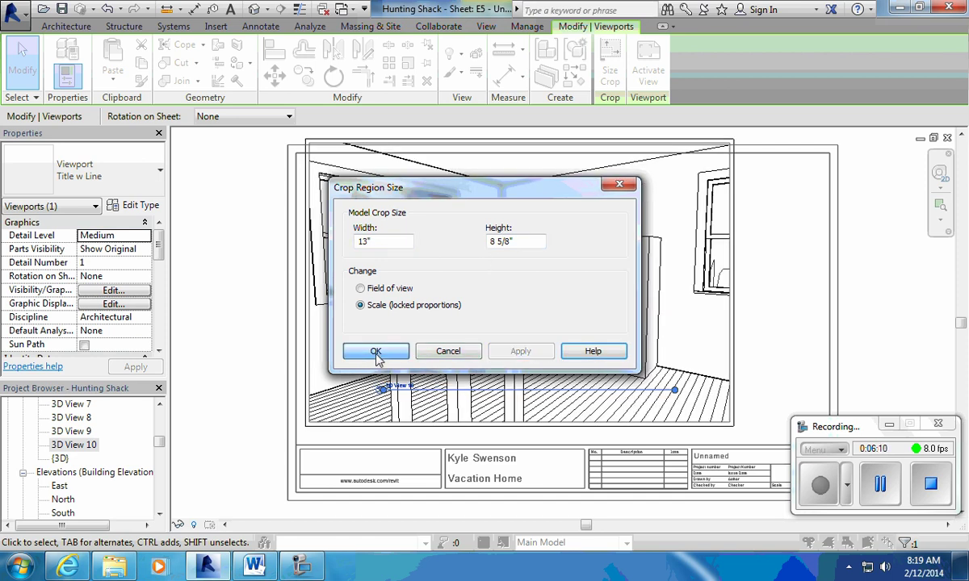
{"action": "left_click", "coordinate": [376, 351]}
{"action": "left_click_drag", "start_coordinate": [528, 341], "coordinate": [582, 355]}
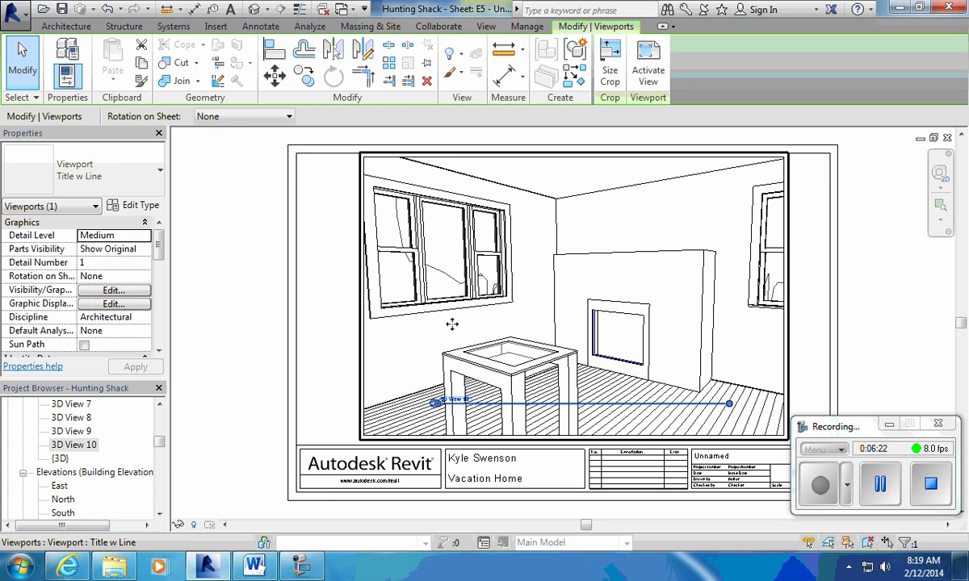
{"action": "left_click_drag", "start_coordinate": [352, 172], "coordinate": [335, 178]}
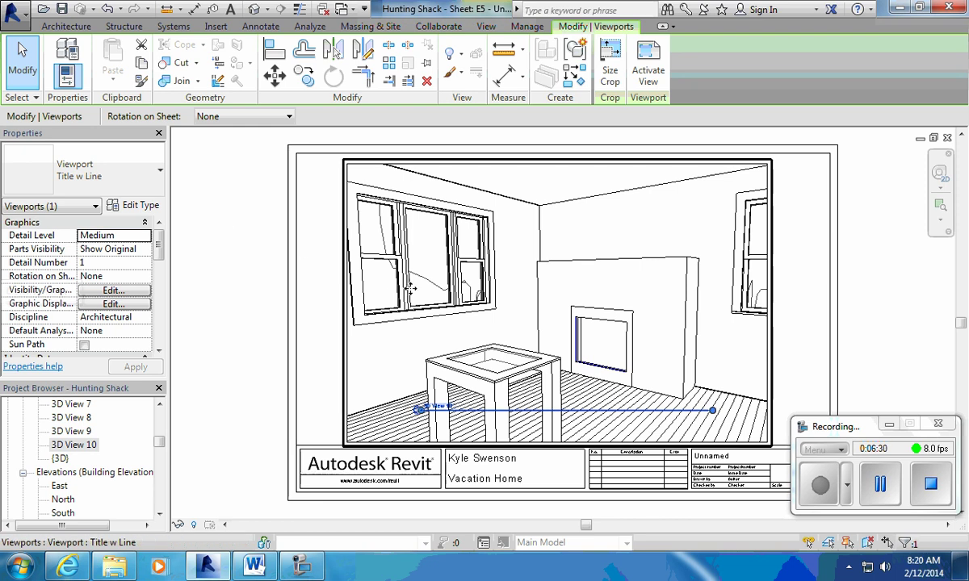
- Delete the 3D viewport from the sheet and place the First Floor plan in its place
{"action": "key", "text": "Delete"}
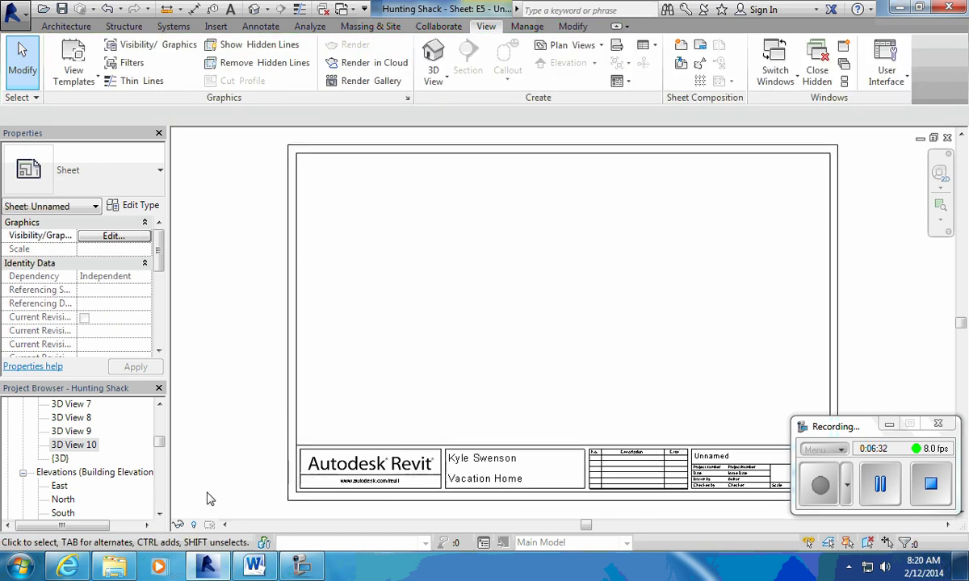
{"action": "left_click_drag", "start_coordinate": [160, 442], "coordinate": [159, 413]}
{"action": "left_click", "coordinate": [71, 431]}
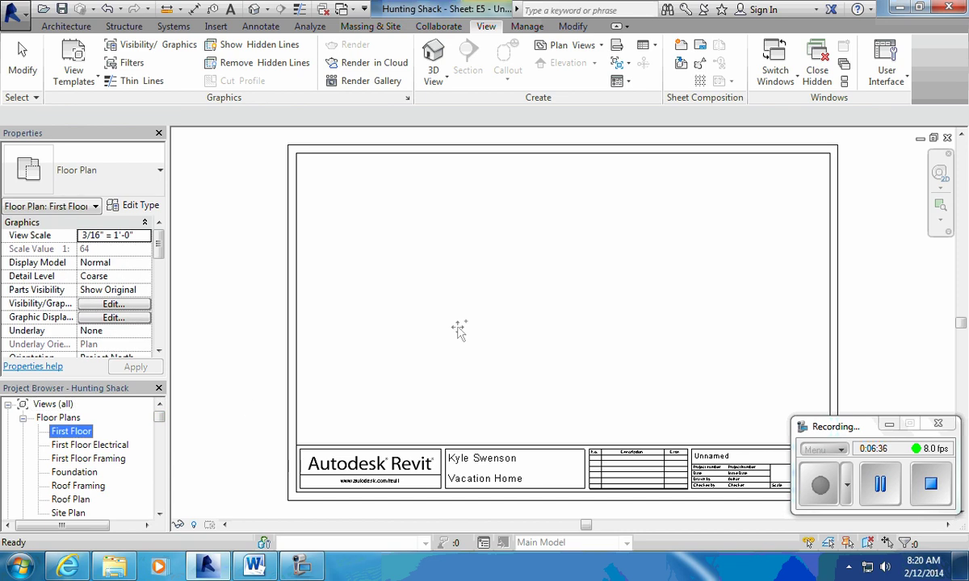
{"action": "left_click", "coordinate": [583, 307]}
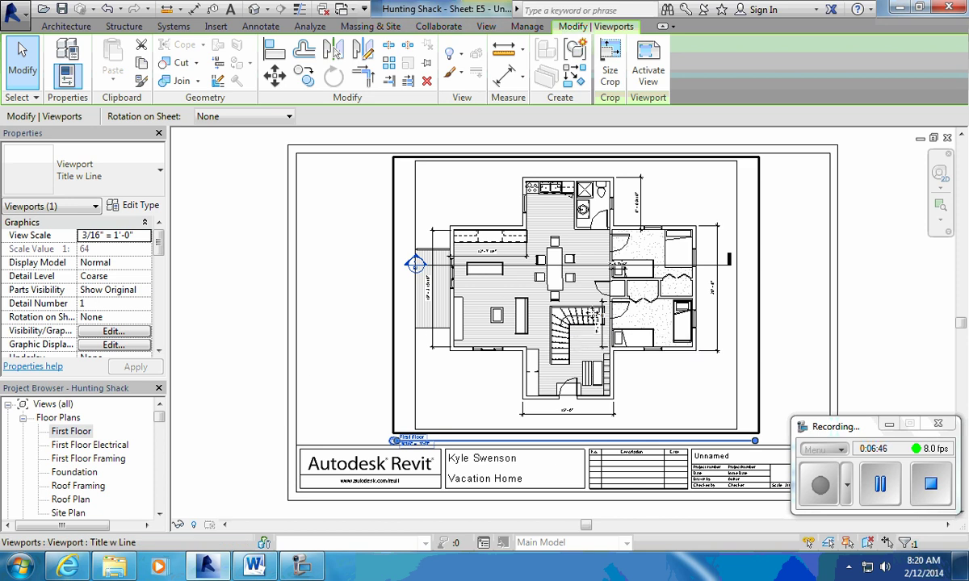
{"action": "left_click_drag", "start_coordinate": [414, 260], "coordinate": [454, 255]}
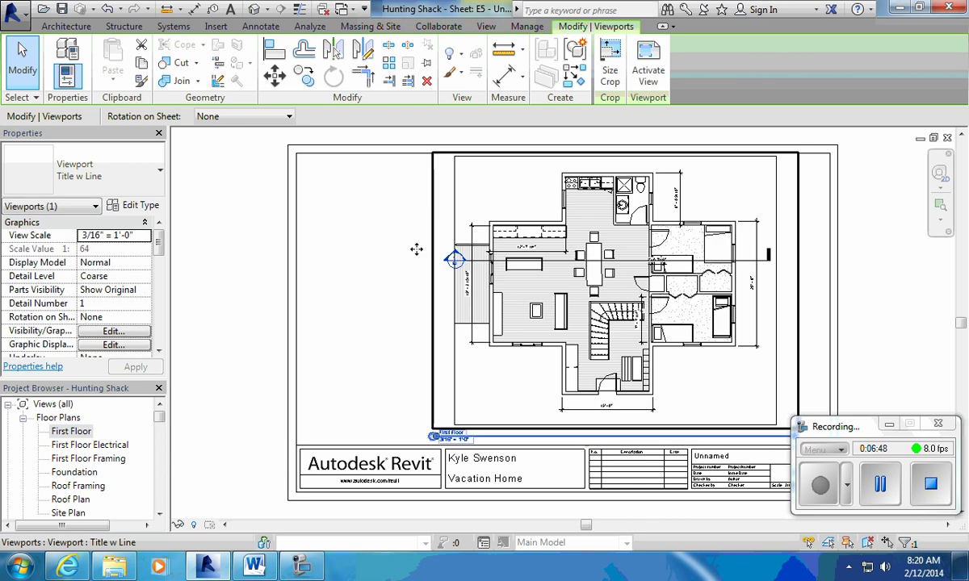
- Rescale the First Floor viewport from 3/16" to 1/8" = 1'-0" and move it to the upper right
{"action": "left_click", "coordinate": [133, 236]}
{"action": "left_click", "coordinate": [146, 236]}
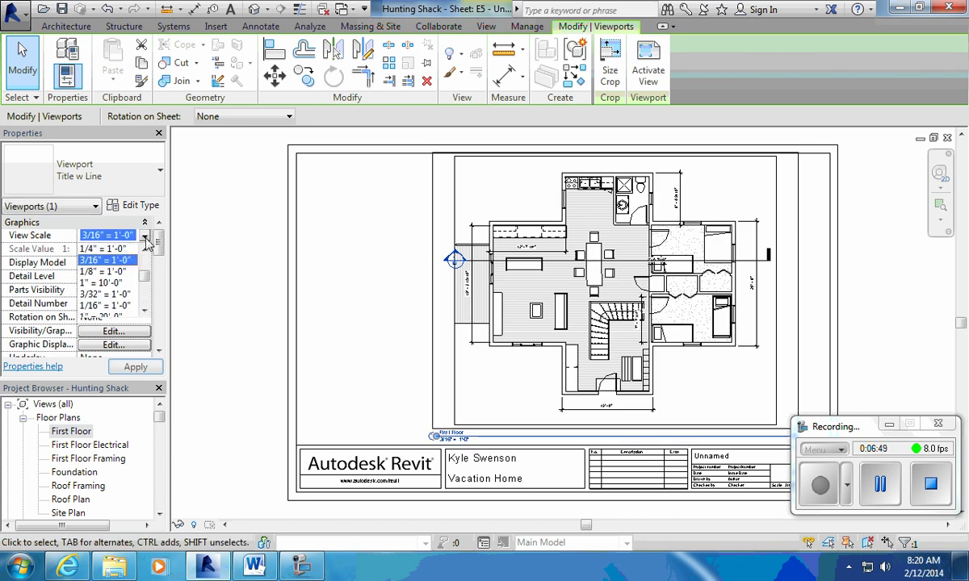
{"action": "left_click", "coordinate": [119, 272]}
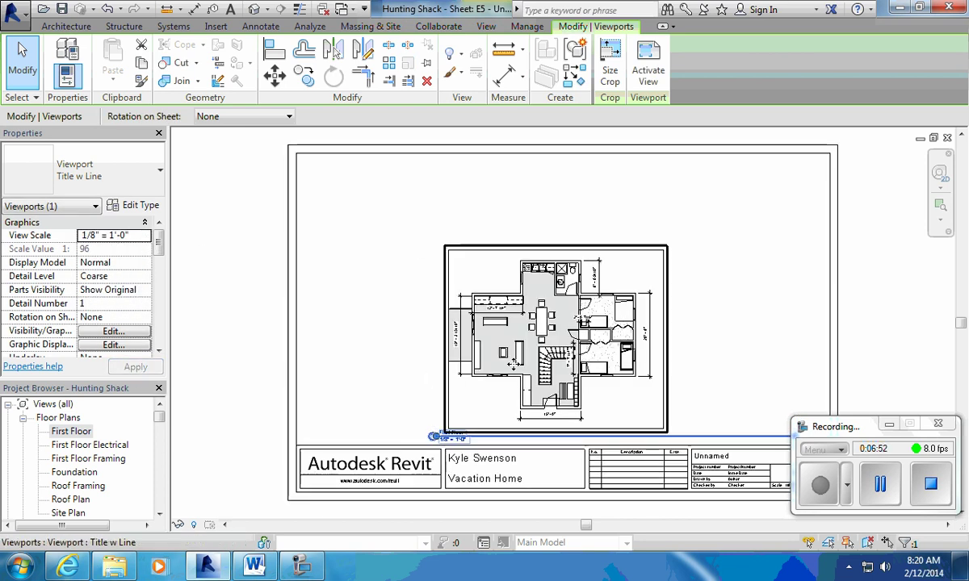
{"action": "left_click_drag", "start_coordinate": [526, 352], "coordinate": [743, 234]}
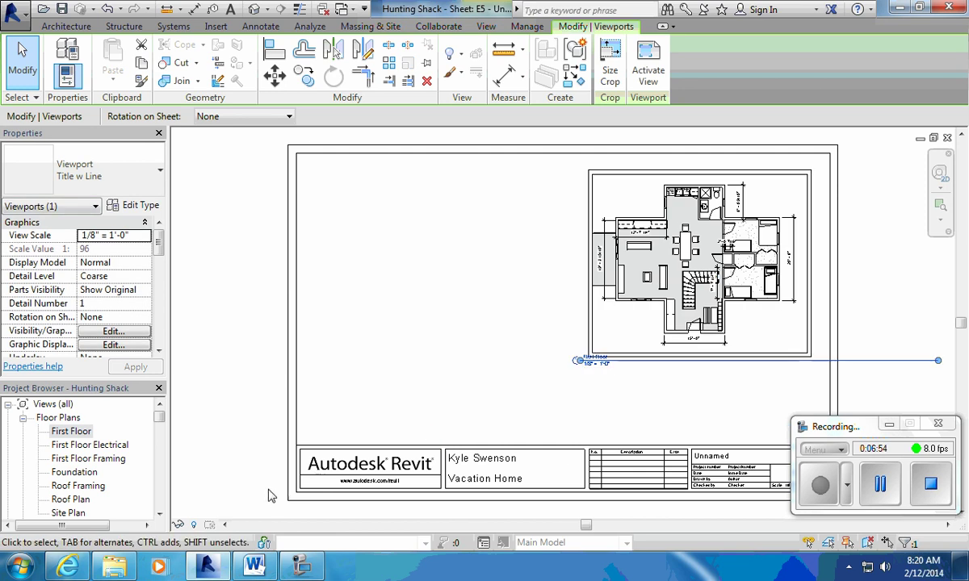
{"action": "left_click_drag", "start_coordinate": [159, 420], "coordinate": [157, 444]}
- Place 3D View 10 on the sheet and crop it to 6" by 4" with locked proportions
{"action": "left_click", "coordinate": [81, 499]}
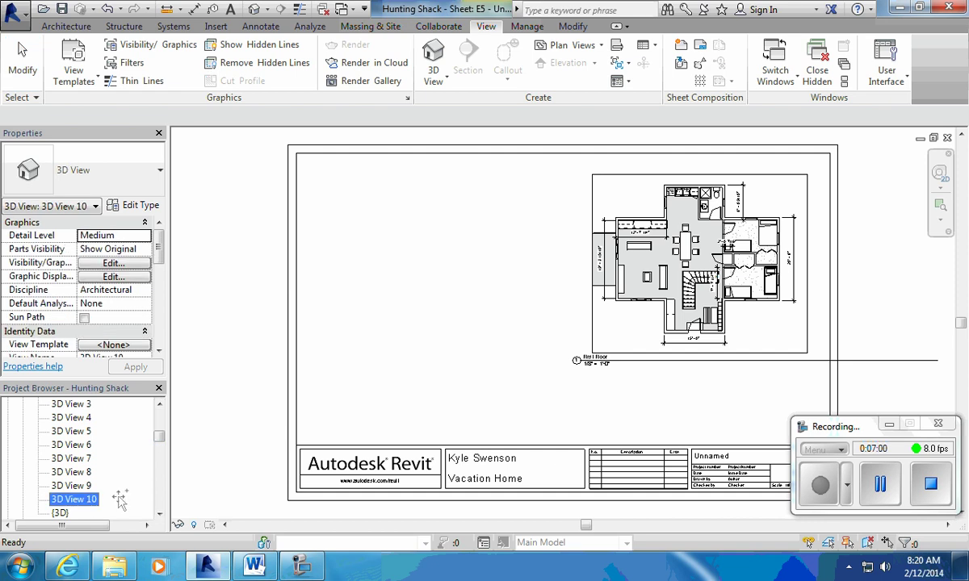
{"action": "left_click_drag", "start_coordinate": [388, 283], "coordinate": [383, 279]}
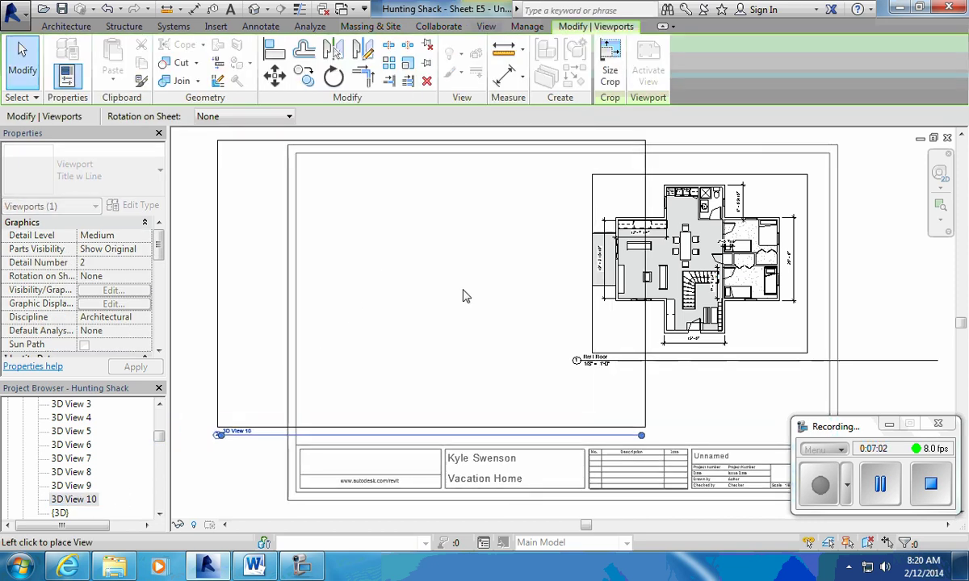
{"action": "left_click", "coordinate": [495, 298]}
{"action": "left_click", "coordinate": [610, 71]}
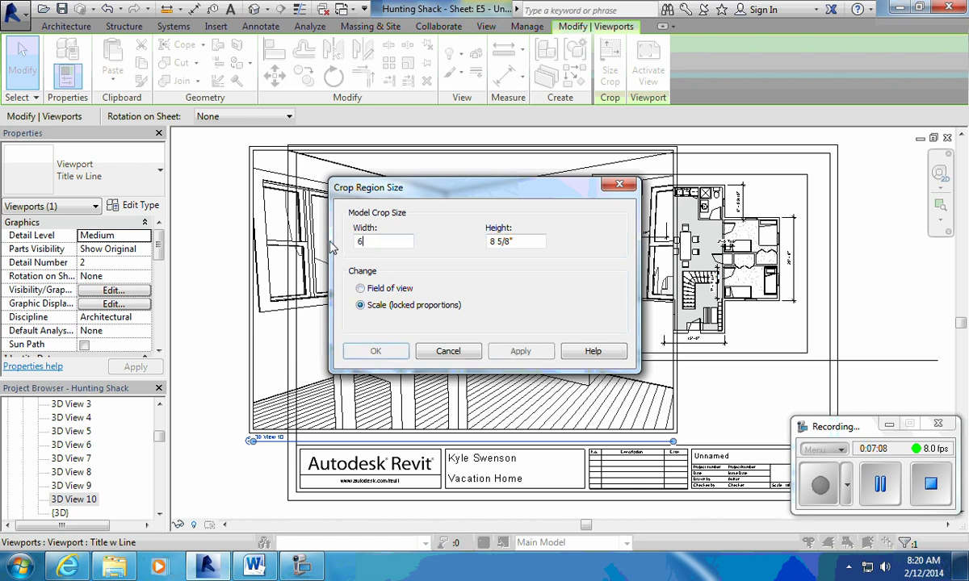
{"action": "left_click", "coordinate": [519, 350]}
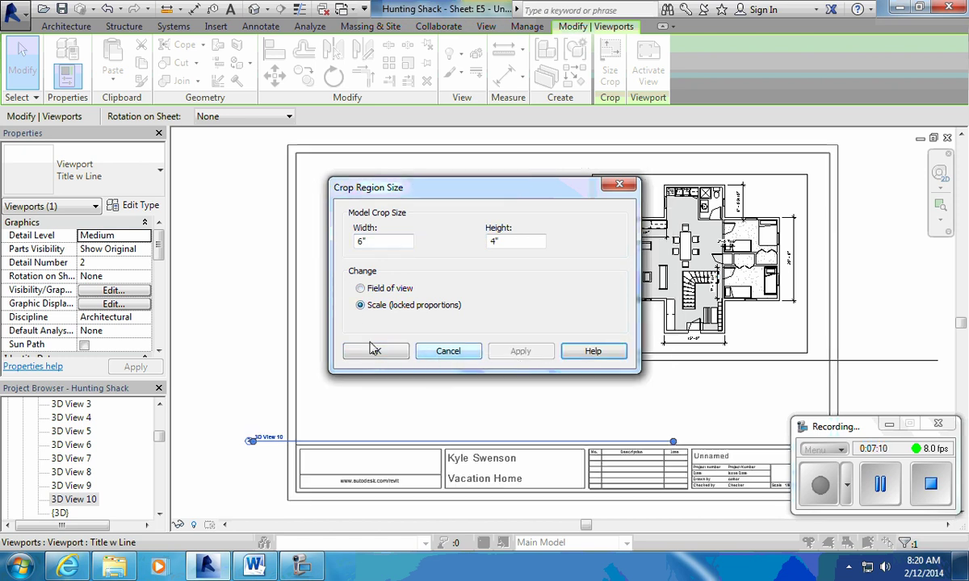
{"action": "left_click", "coordinate": [374, 350]}
- Move the 3D viewport to the upper left, raise the floor plan slightly, and lift the 3D title
{"action": "left_click_drag", "start_coordinate": [506, 298], "coordinate": [460, 248]}
{"action": "left_click", "coordinate": [658, 266]}
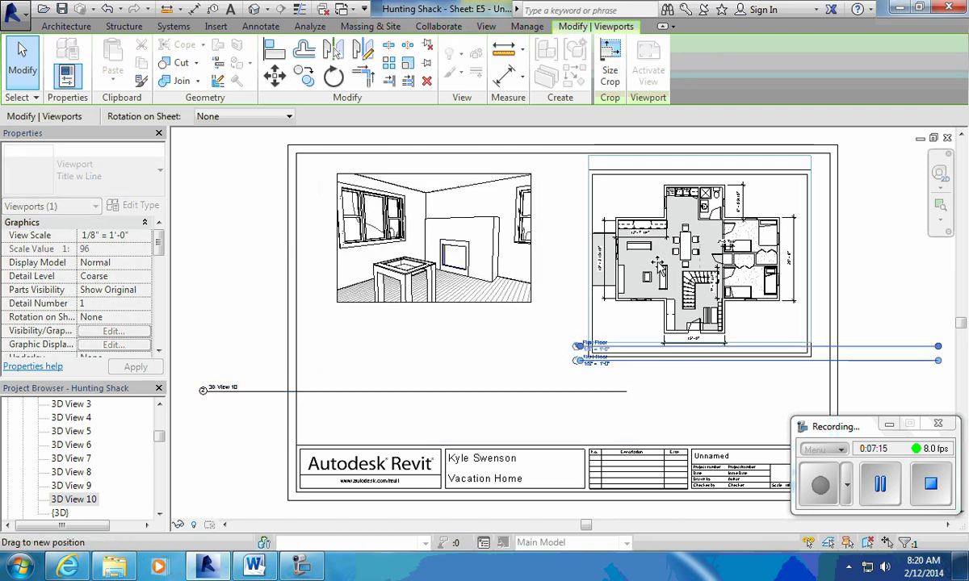
{"action": "left_click_drag", "start_coordinate": [658, 261], "coordinate": [658, 250]}
{"action": "left_click", "coordinate": [527, 376]}
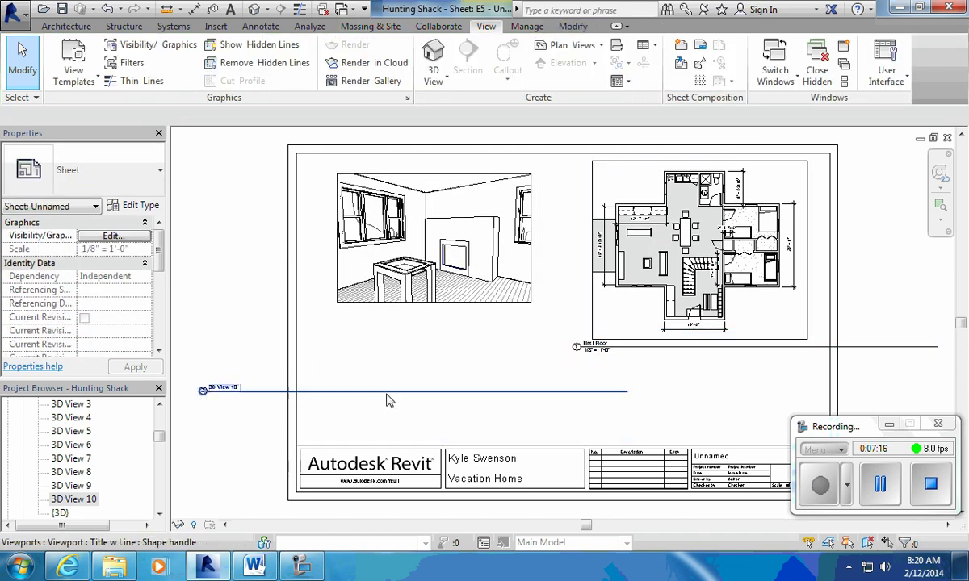
{"action": "left_click", "coordinate": [388, 392]}
{"action": "left_click_drag", "start_coordinate": [391, 389], "coordinate": [396, 328]}
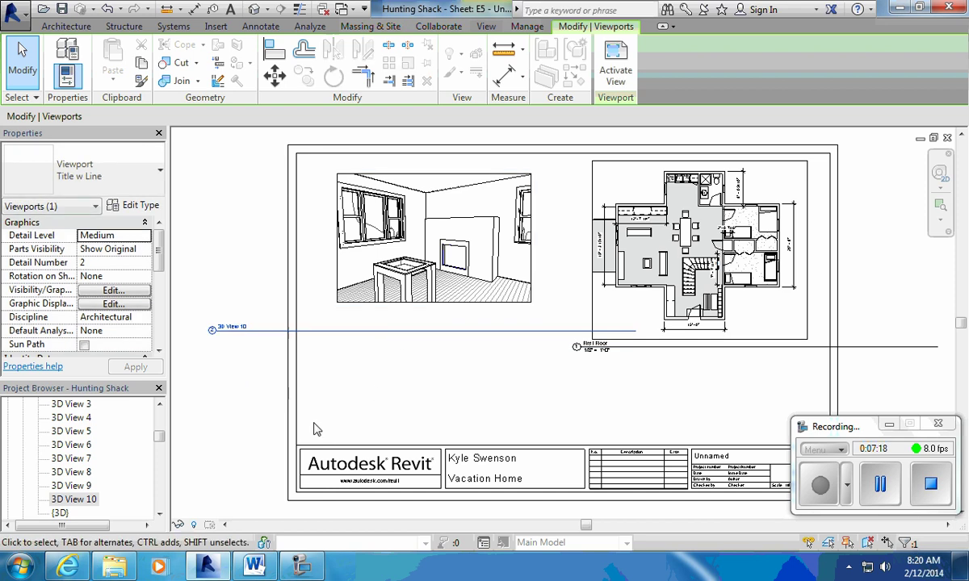
{"action": "mouse_move", "coordinate": [159, 436]}
{"action": "left_mouse_down"}
{"action": "mouse_move", "coordinate": [159, 407]}
{"action": "mouse_move", "coordinate": [159, 465]}
{"action": "mouse_move", "coordinate": [159, 447]}
{"action": "left_mouse_up"}
{"action": "double_click", "coordinate": [59, 432]}
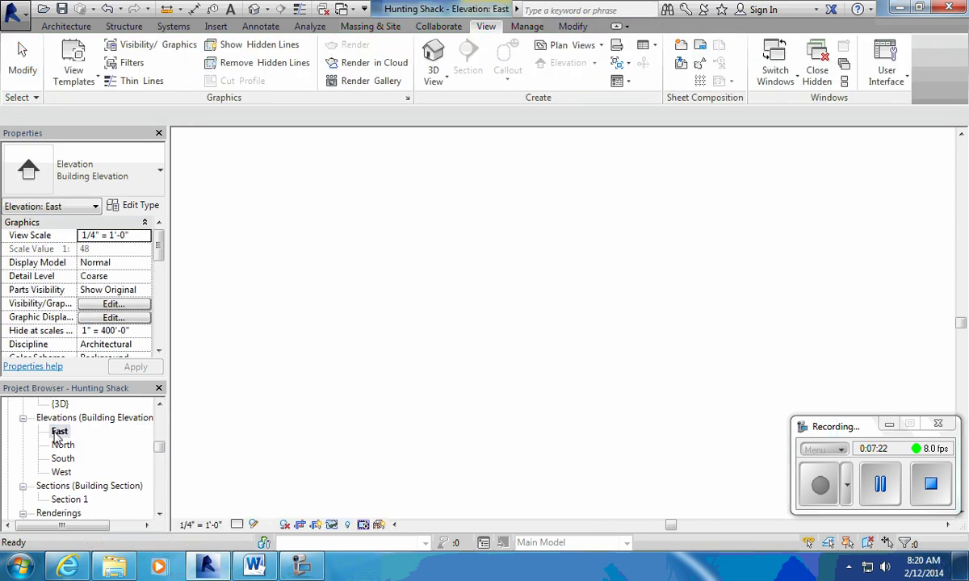
{"action": "scroll", "coordinate": [509, 454], "scroll_direction": "up", "scroll_amount": 1}
{"action": "middle_click_drag", "start_coordinate": [509, 454], "coordinate": [471, 429]}
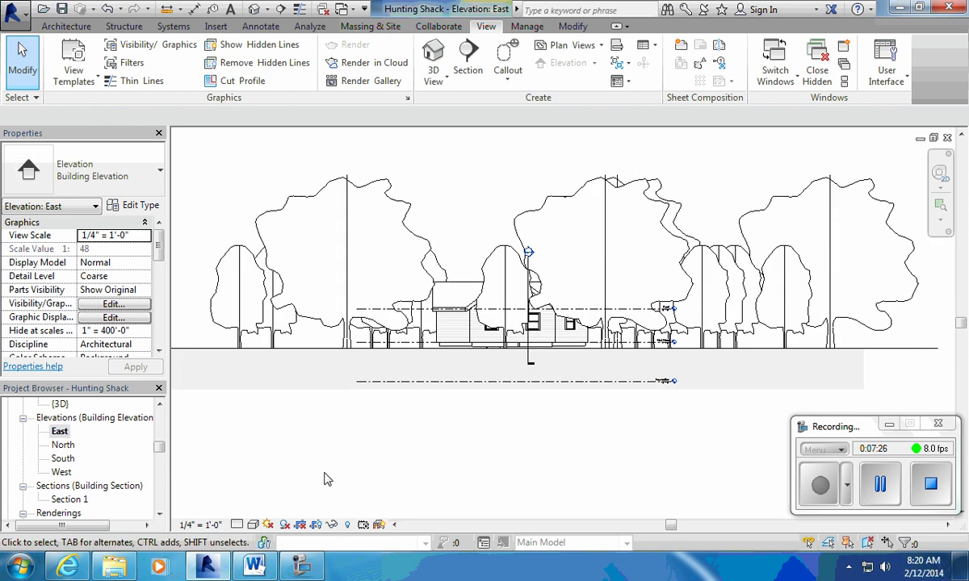
{"action": "scroll", "coordinate": [327, 480], "scroll_direction": "down", "scroll_amount": 2}
{"action": "mouse_move", "coordinate": [156, 451]}
{"action": "left_mouse_down"}
{"action": "mouse_move", "coordinate": [155, 506]}
{"action": "mouse_move", "coordinate": [160, 447]}
{"action": "left_mouse_up"}
{"action": "double_click", "coordinate": [72, 449]}
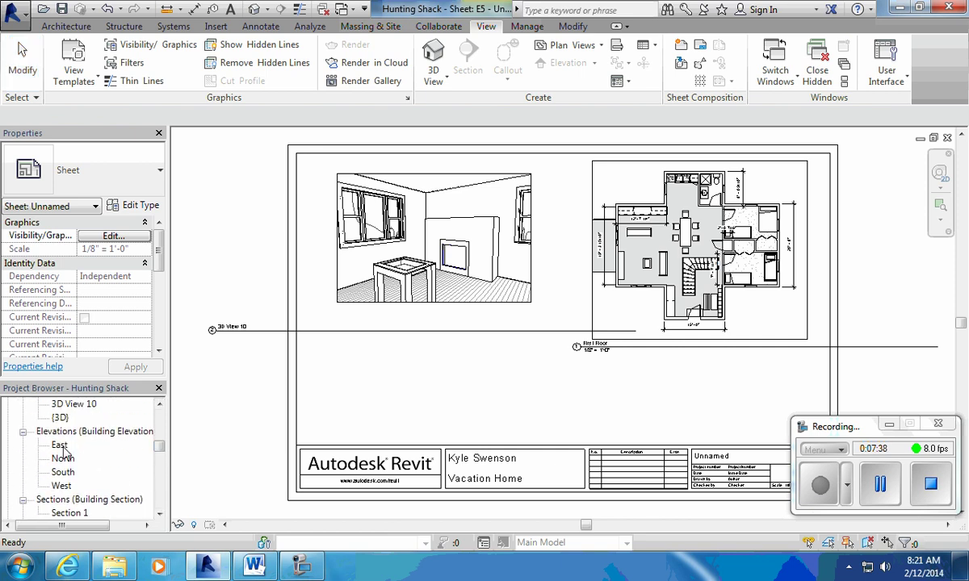
- Place the East elevation on sheet E5, rescale it from 1/4" to 1/8" = 1'-0", and shift it up-right
{"action": "left_click", "coordinate": [61, 447]}
{"action": "left_click_drag", "start_coordinate": [483, 380], "coordinate": [493, 391]}
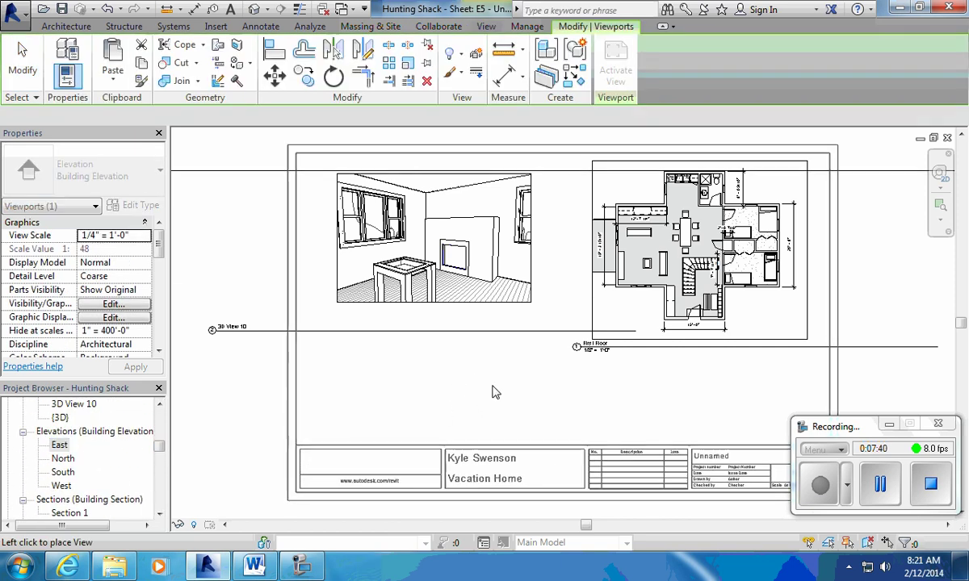
{"action": "left_click", "coordinate": [498, 395]}
{"action": "scroll", "coordinate": [498, 396], "scroll_direction": "down", "scroll_amount": 2}
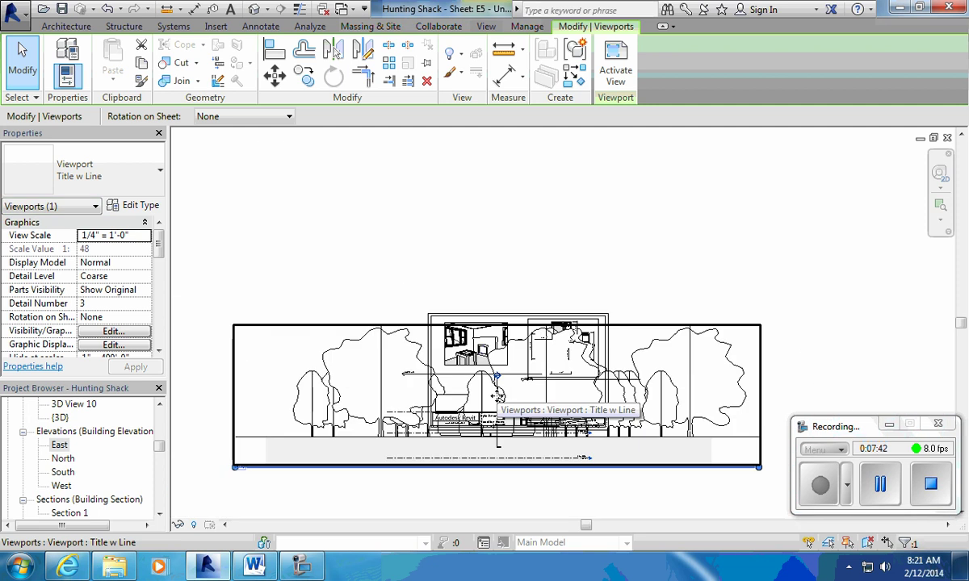
{"action": "left_click", "coordinate": [145, 235]}
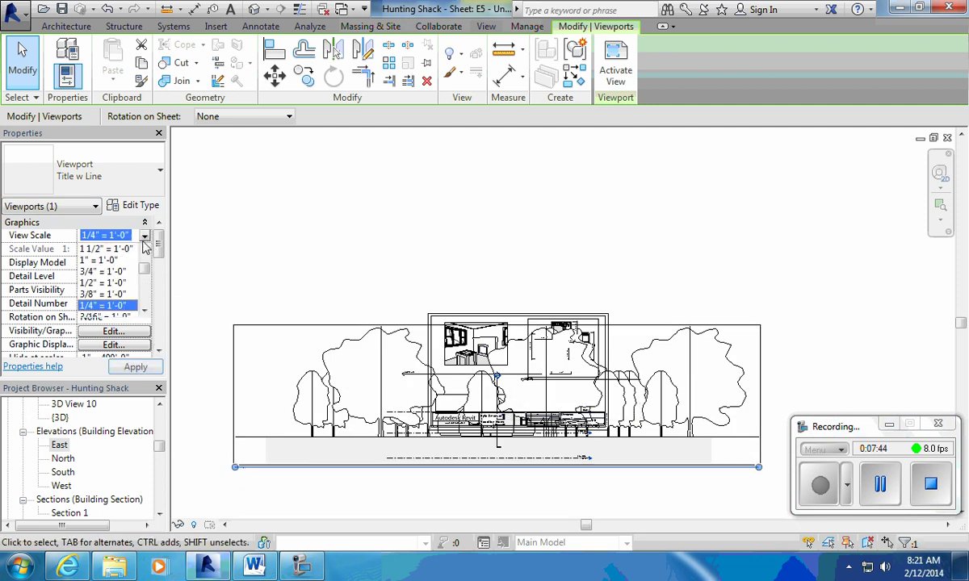
{"action": "scroll", "coordinate": [126, 279], "scroll_direction": "down", "scroll_amount": 4}
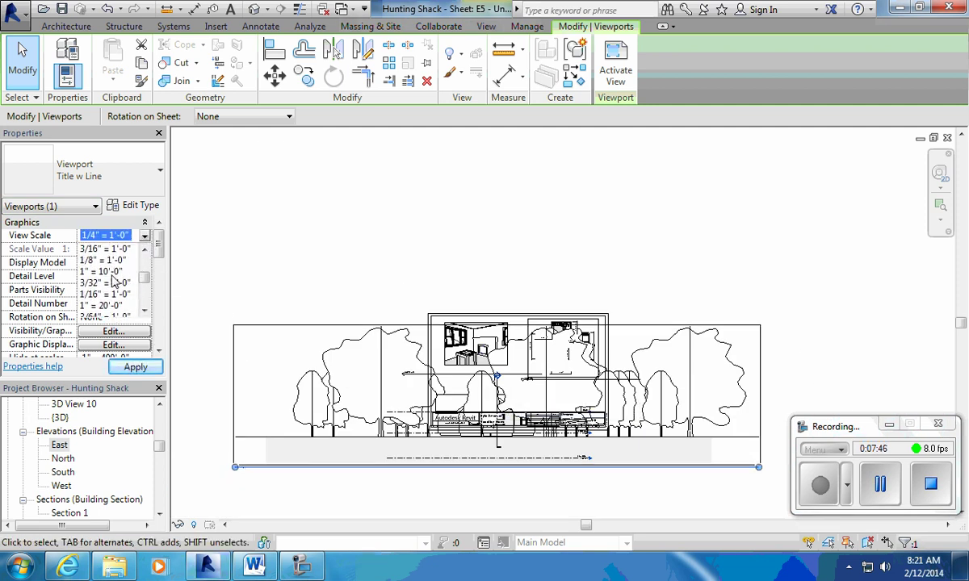
{"action": "left_click", "coordinate": [114, 262]}
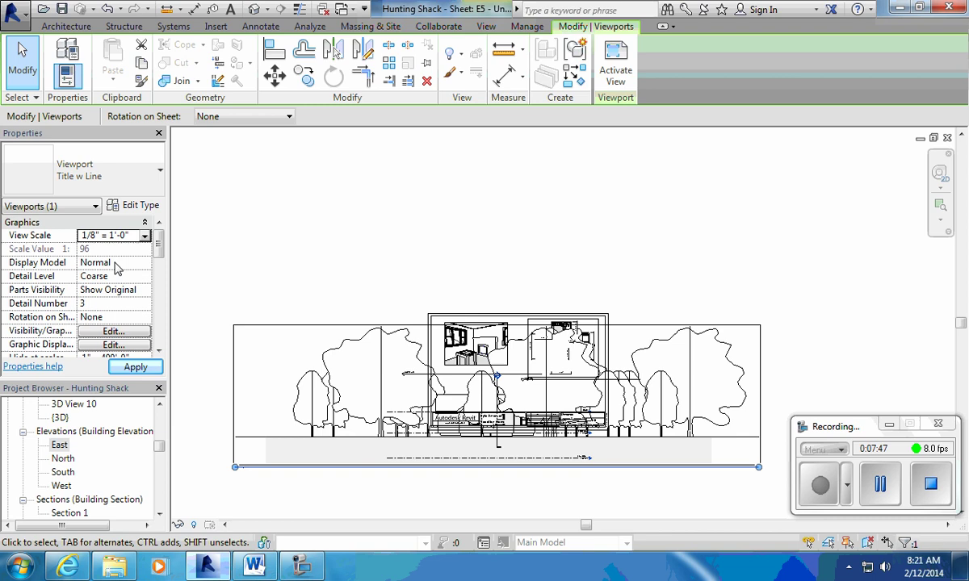
{"action": "left_click", "coordinate": [136, 367]}
{"action": "left_click_drag", "start_coordinate": [364, 428], "coordinate": [520, 398]}
{"action": "left_click", "coordinate": [316, 271]}
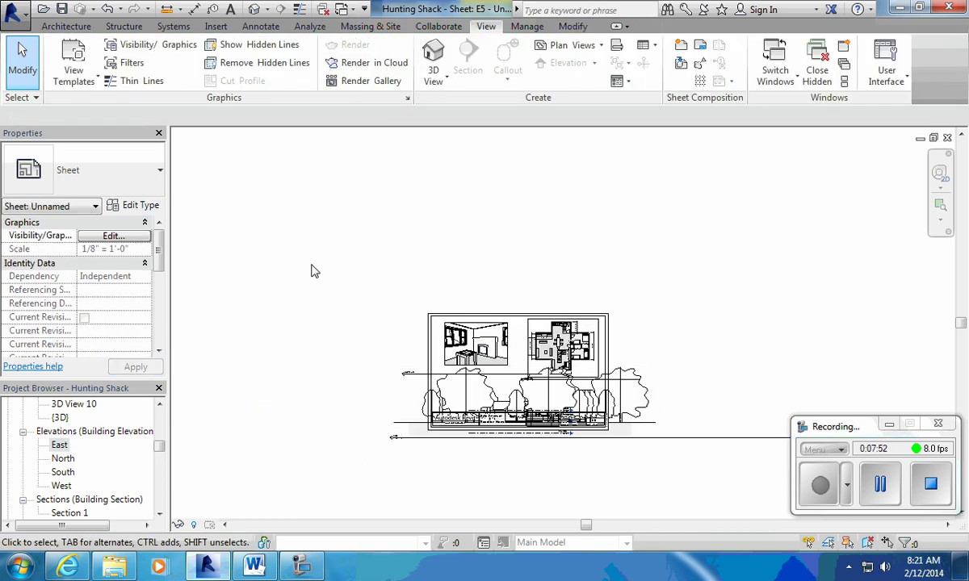